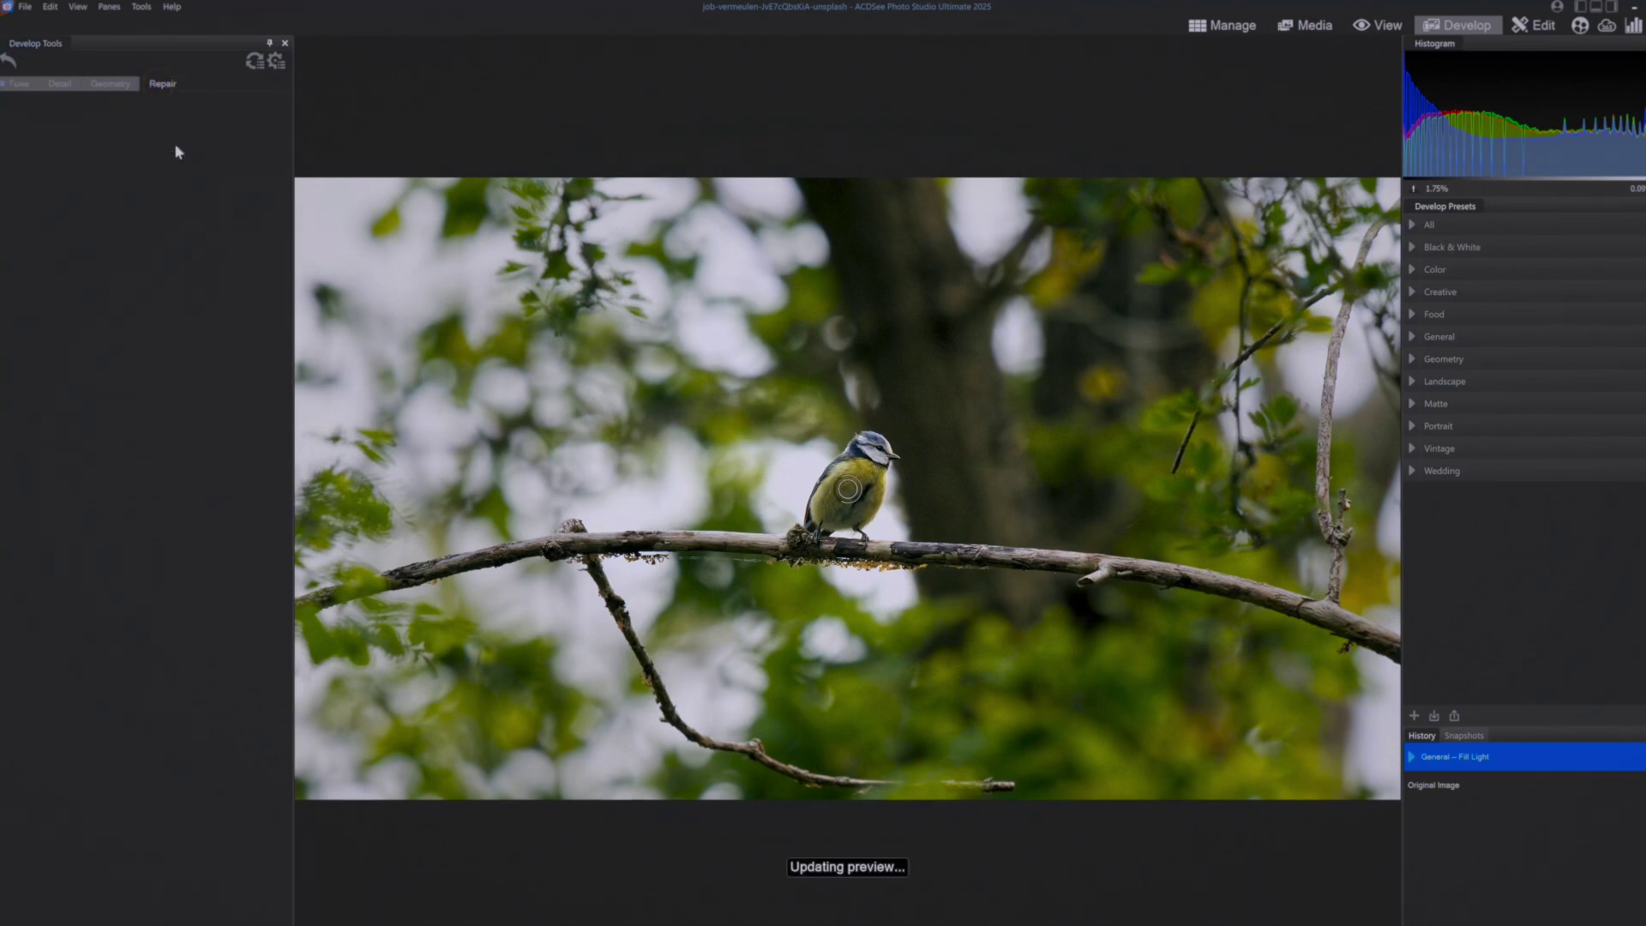
- Straighten the photo by 14.9 degrees to the left to level the scene
{"action": "left_click", "coordinate": [111, 83]}
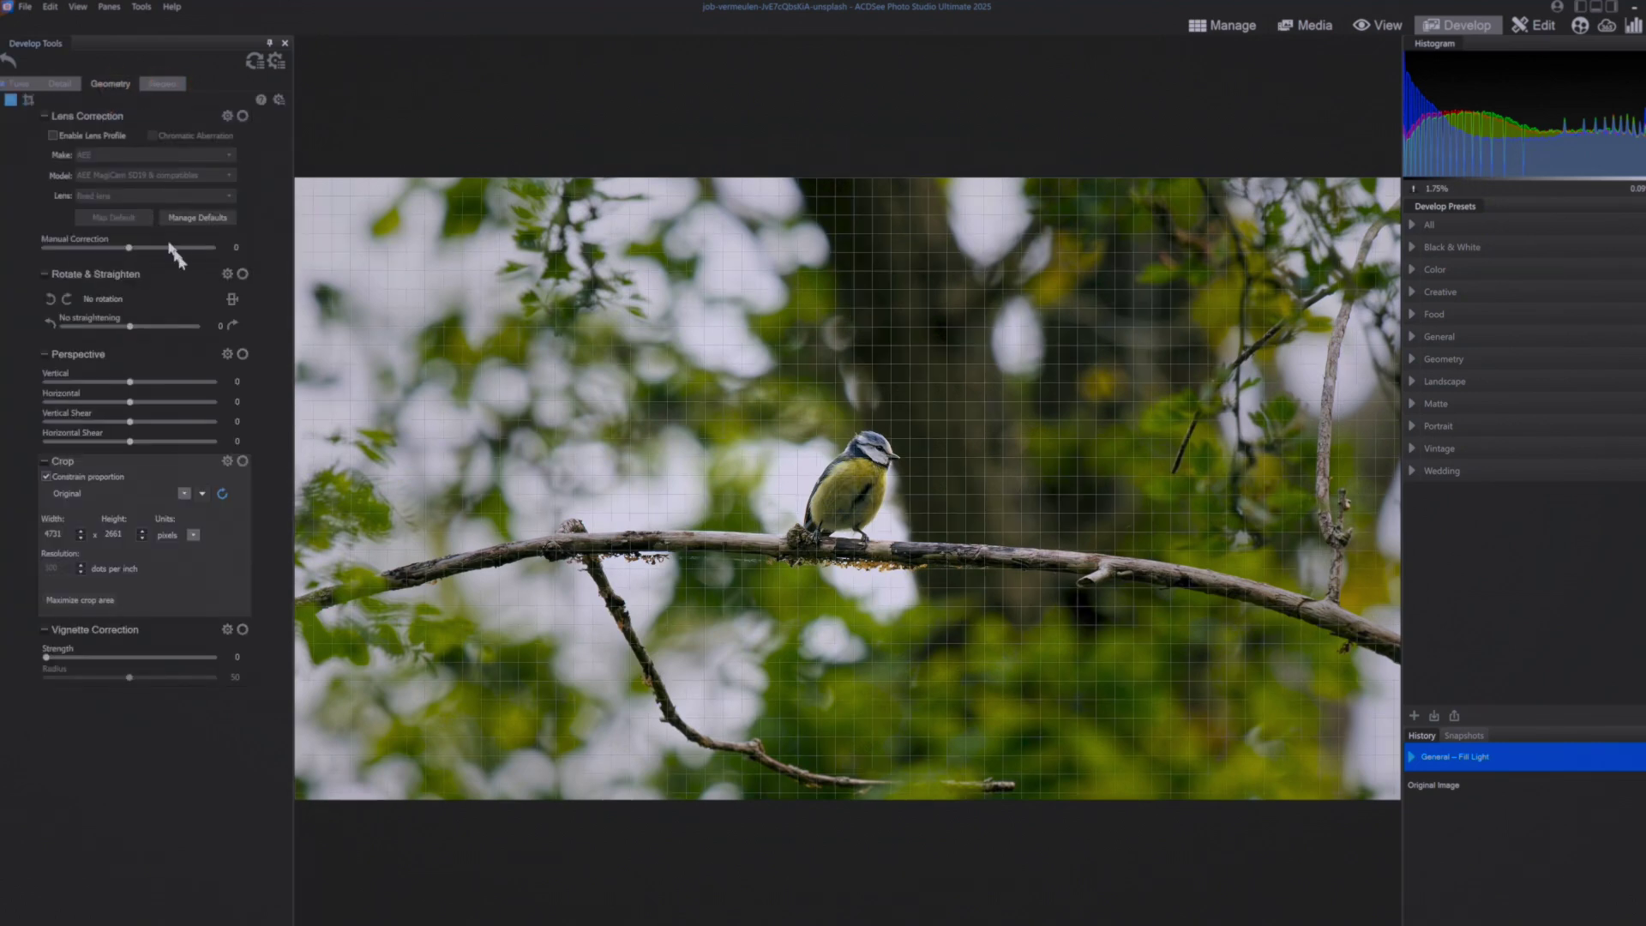
{"action": "left_click", "coordinate": [138, 327]}
{"action": "left_click_drag", "start_coordinate": [140, 330], "coordinate": [66, 348]}
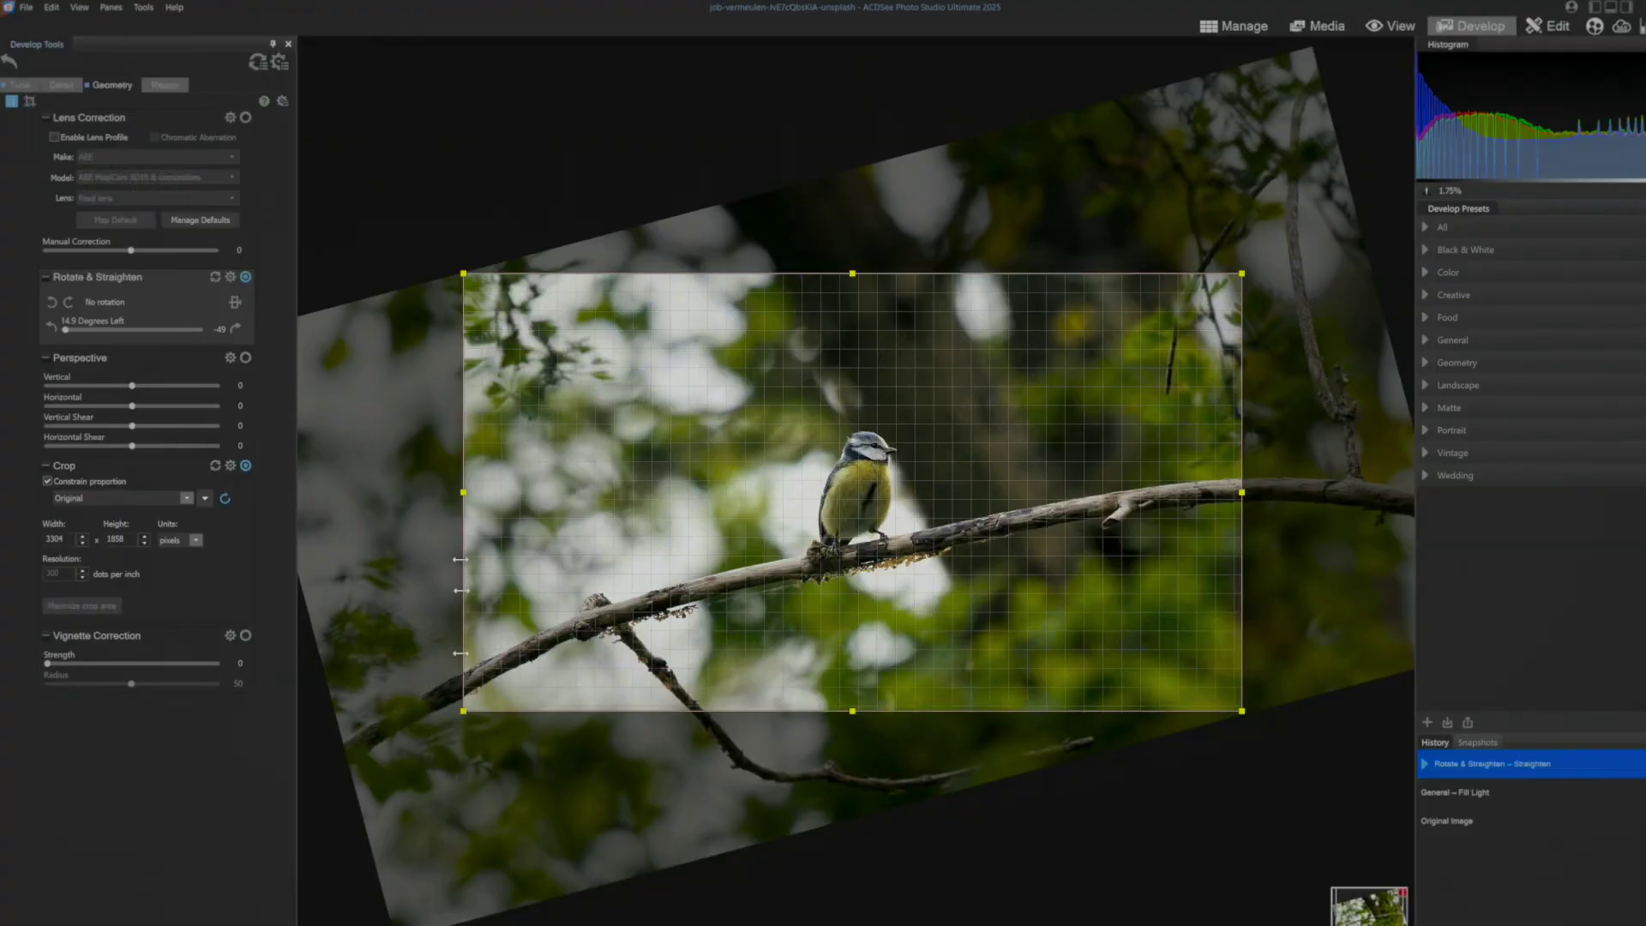
- Resize and move the crop to 3025 × 1702 pixels around the blue tit and apply it
{"action": "left_click_drag", "start_coordinate": [461, 491], "coordinate": [528, 489]}
{"action": "left_click_drag", "start_coordinate": [677, 555], "coordinate": [728, 547]}
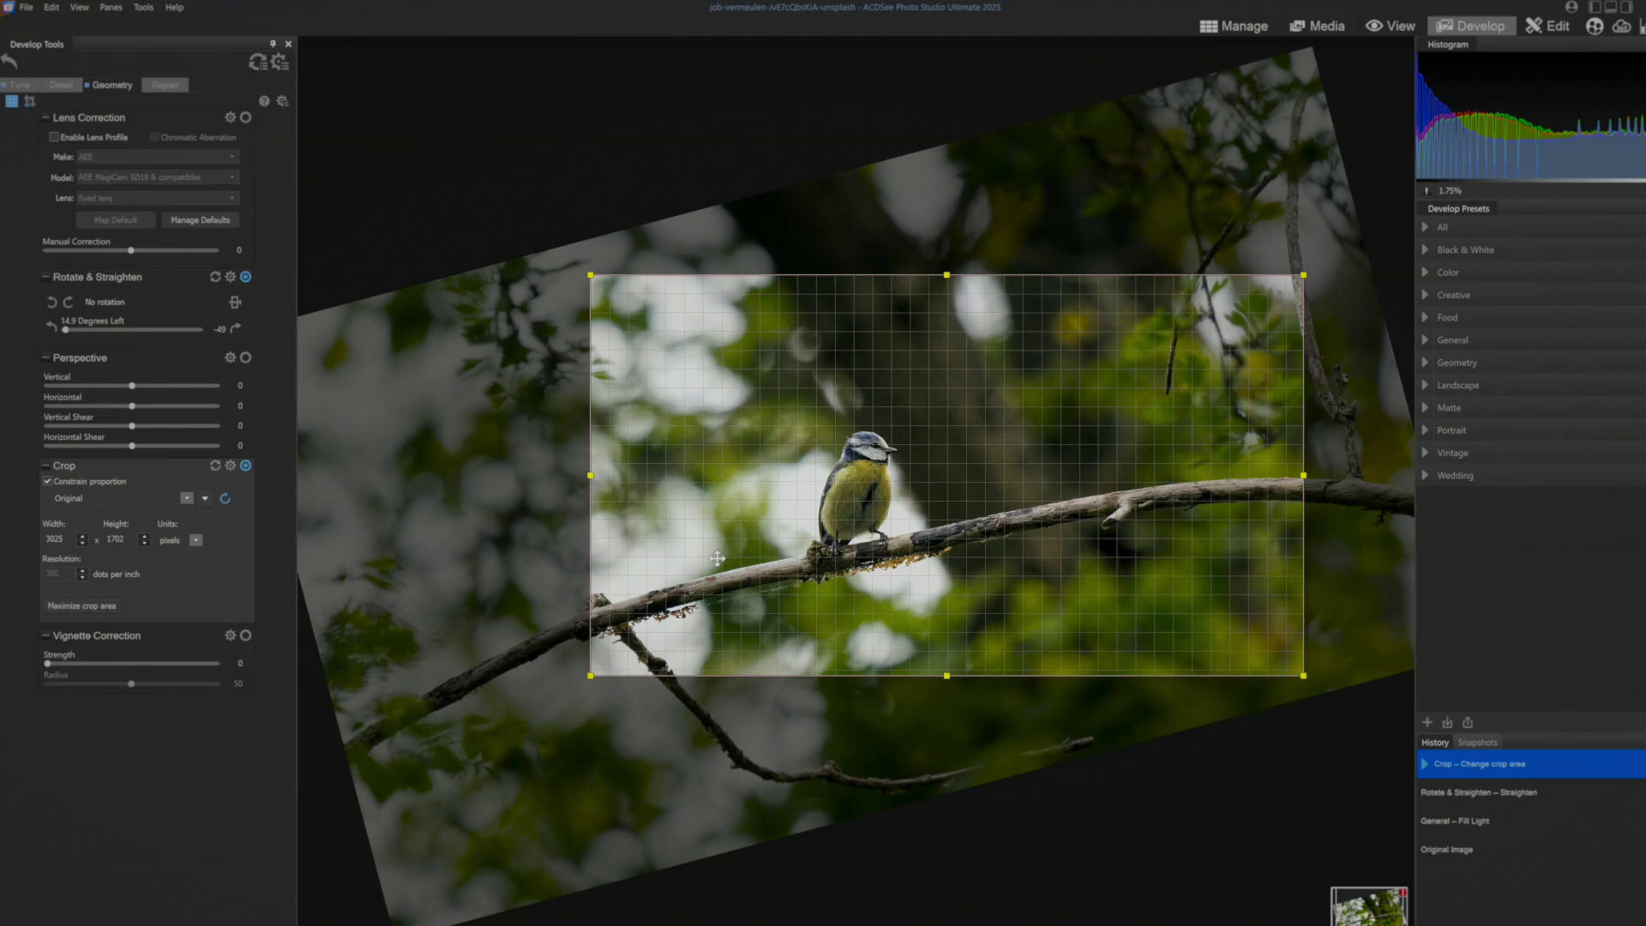
{"action": "left_click", "coordinate": [19, 85]}
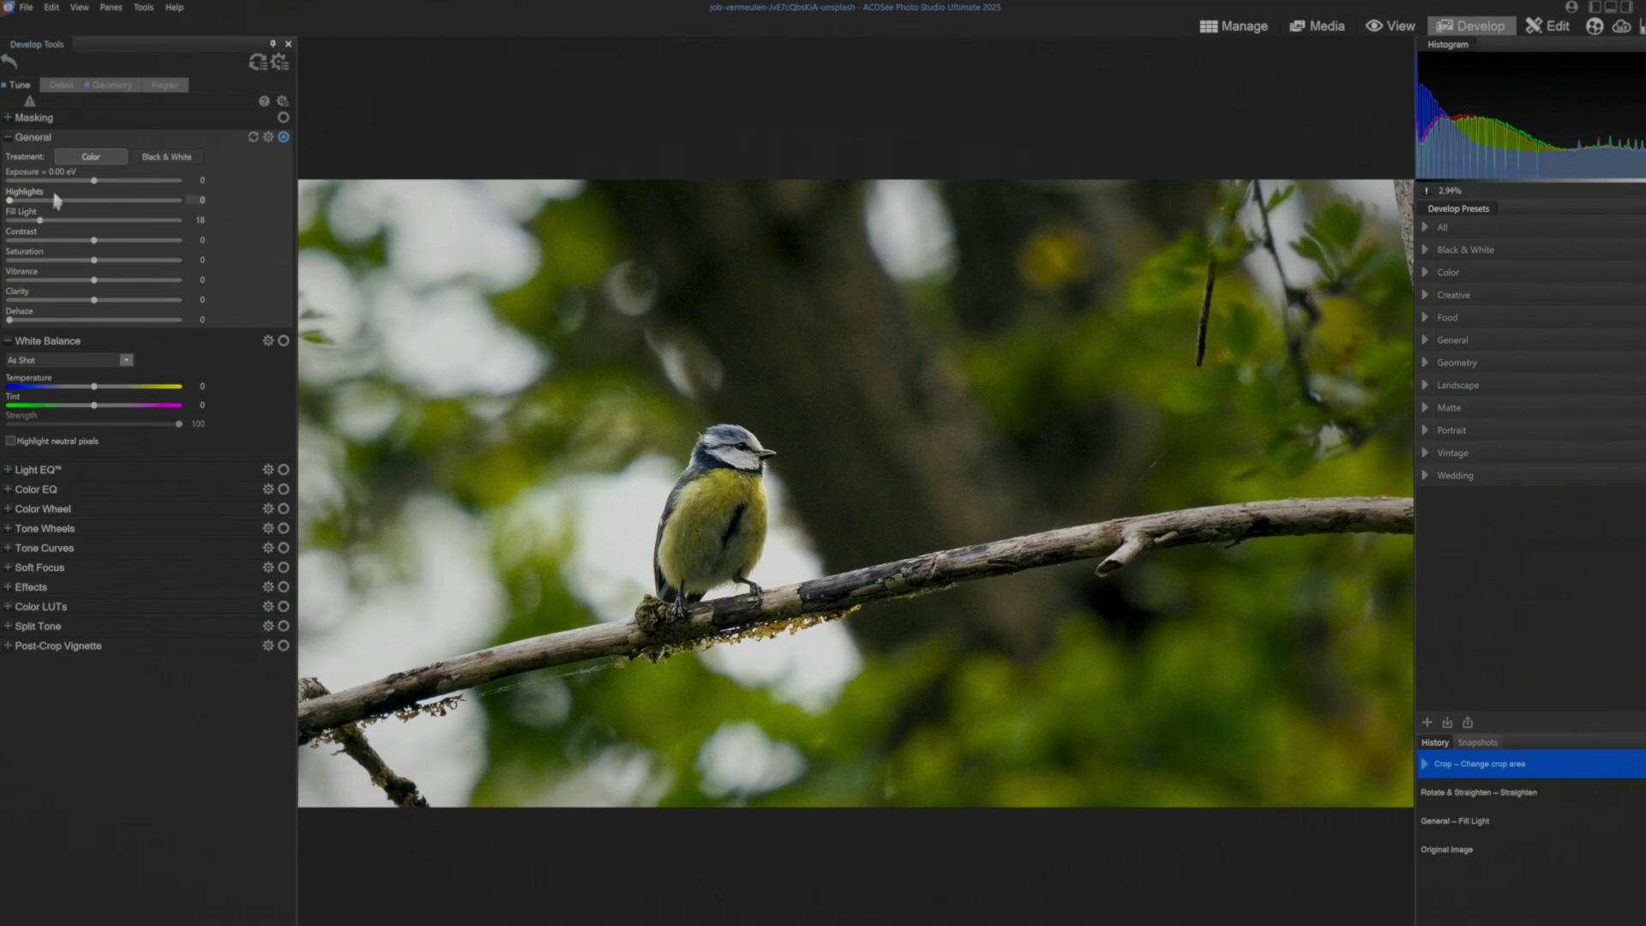
- Erase the bird's brush mask from the branch beneath its feet and set mask feathering to 6
{"action": "left_click", "coordinate": [10, 118]}
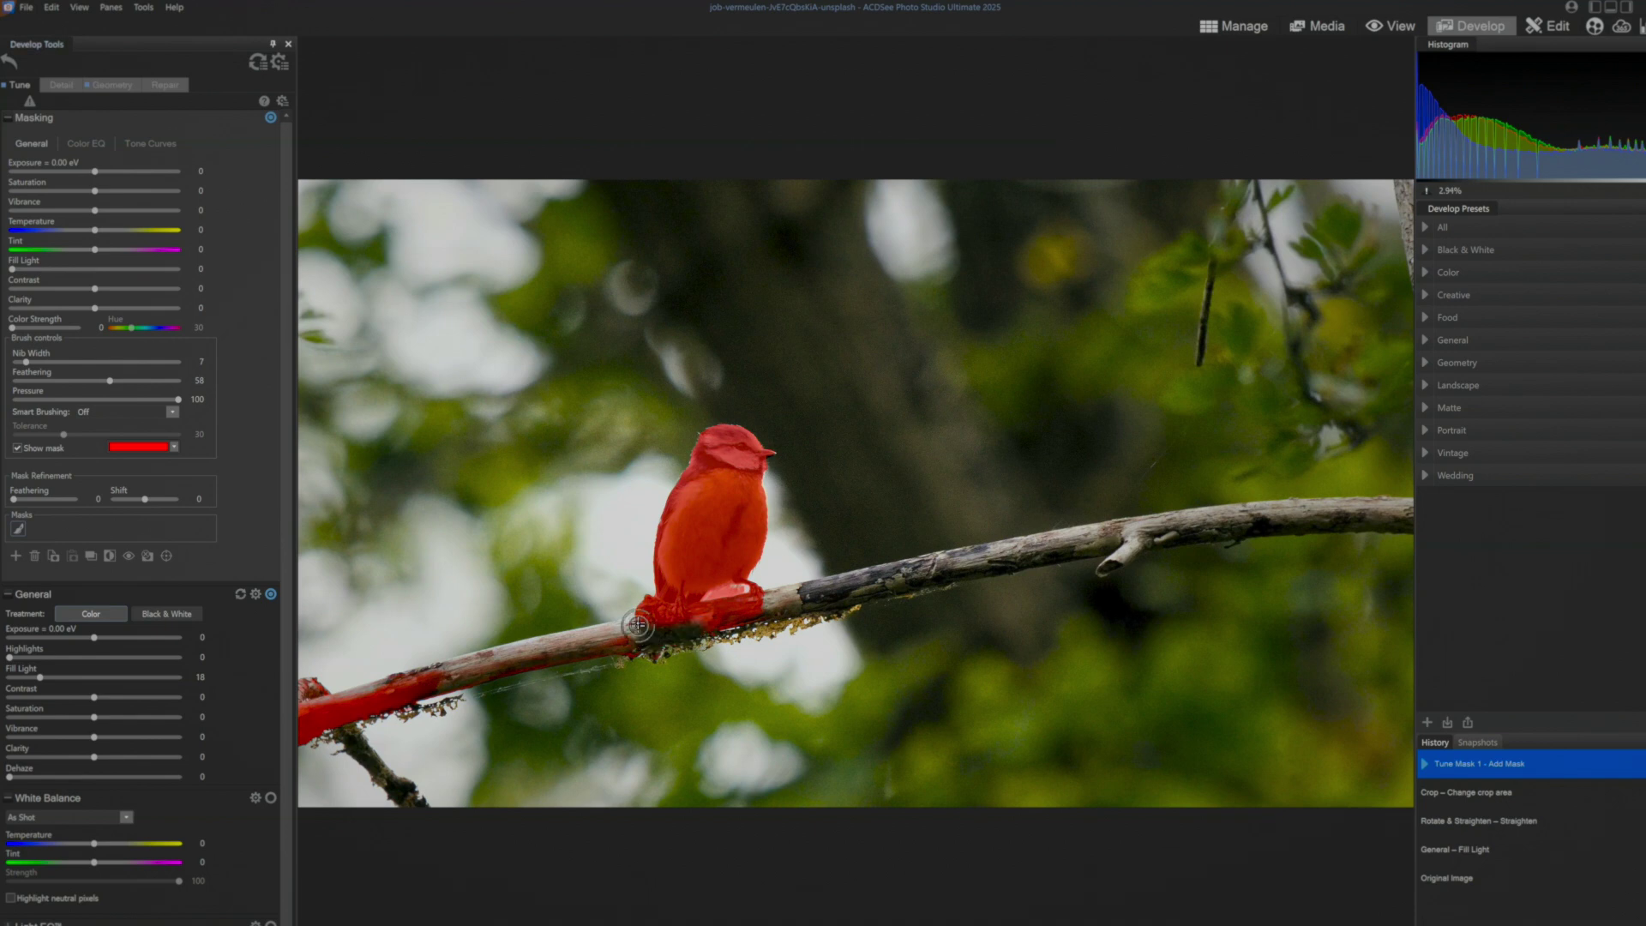
{"action": "mouse_move", "coordinate": [707, 632]}
{"action": "left_mouse_down"}
{"action": "mouse_move", "coordinate": [721, 614]}
{"action": "mouse_move", "coordinate": [757, 618]}
{"action": "left_mouse_up"}
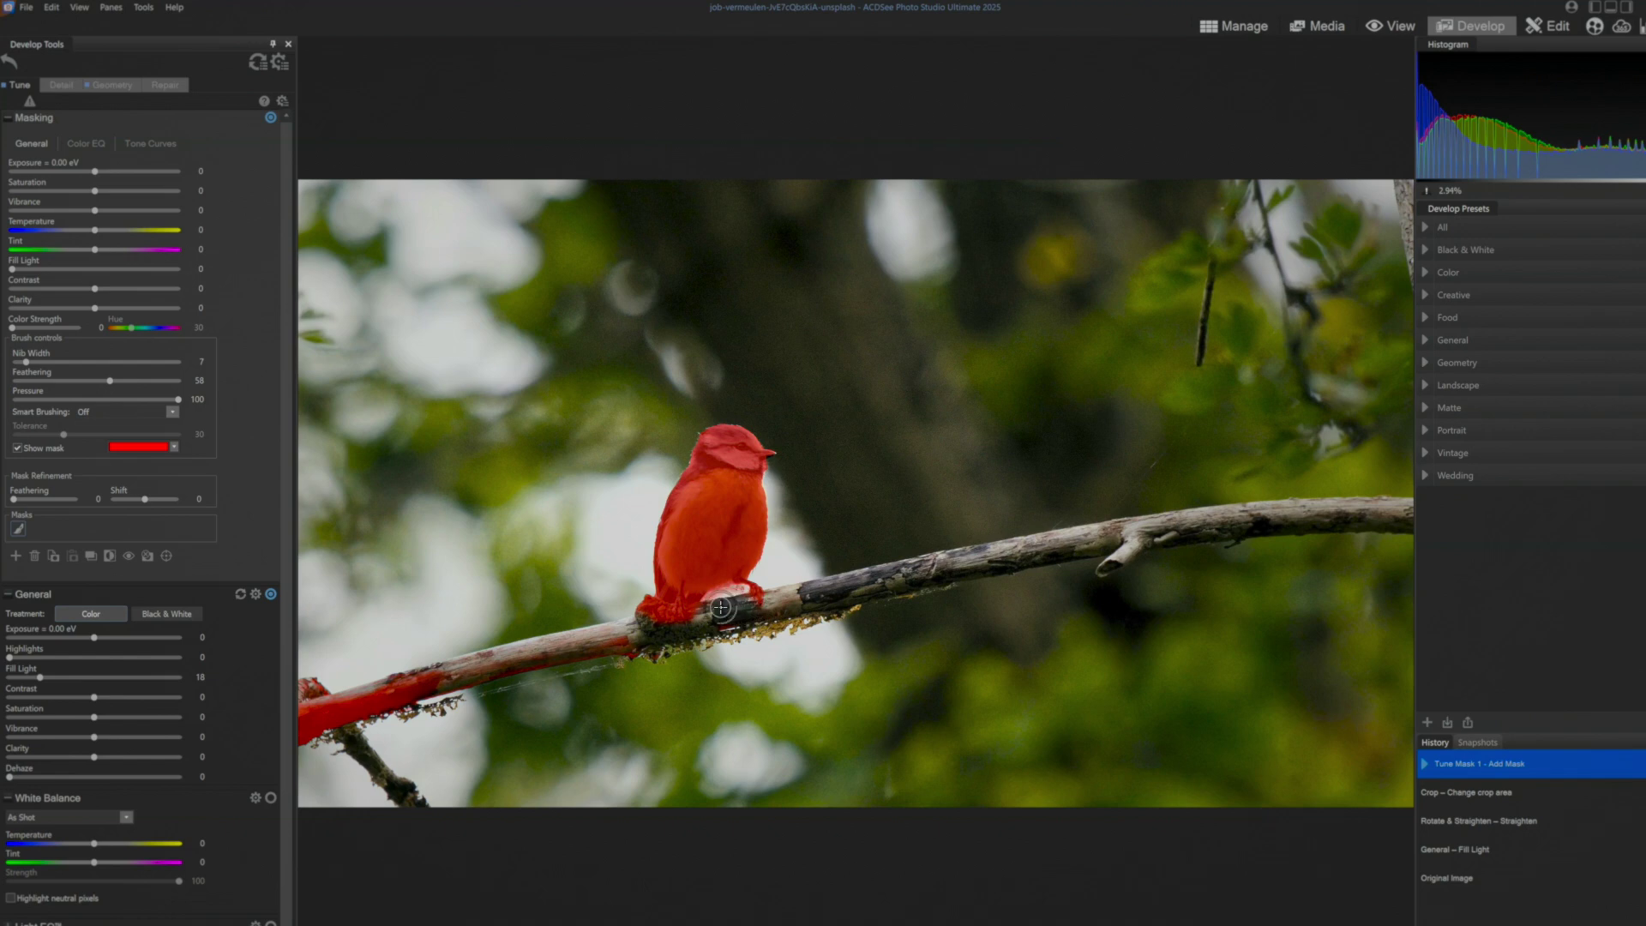
{"action": "left_click_drag", "start_coordinate": [723, 604], "coordinate": [639, 619]}
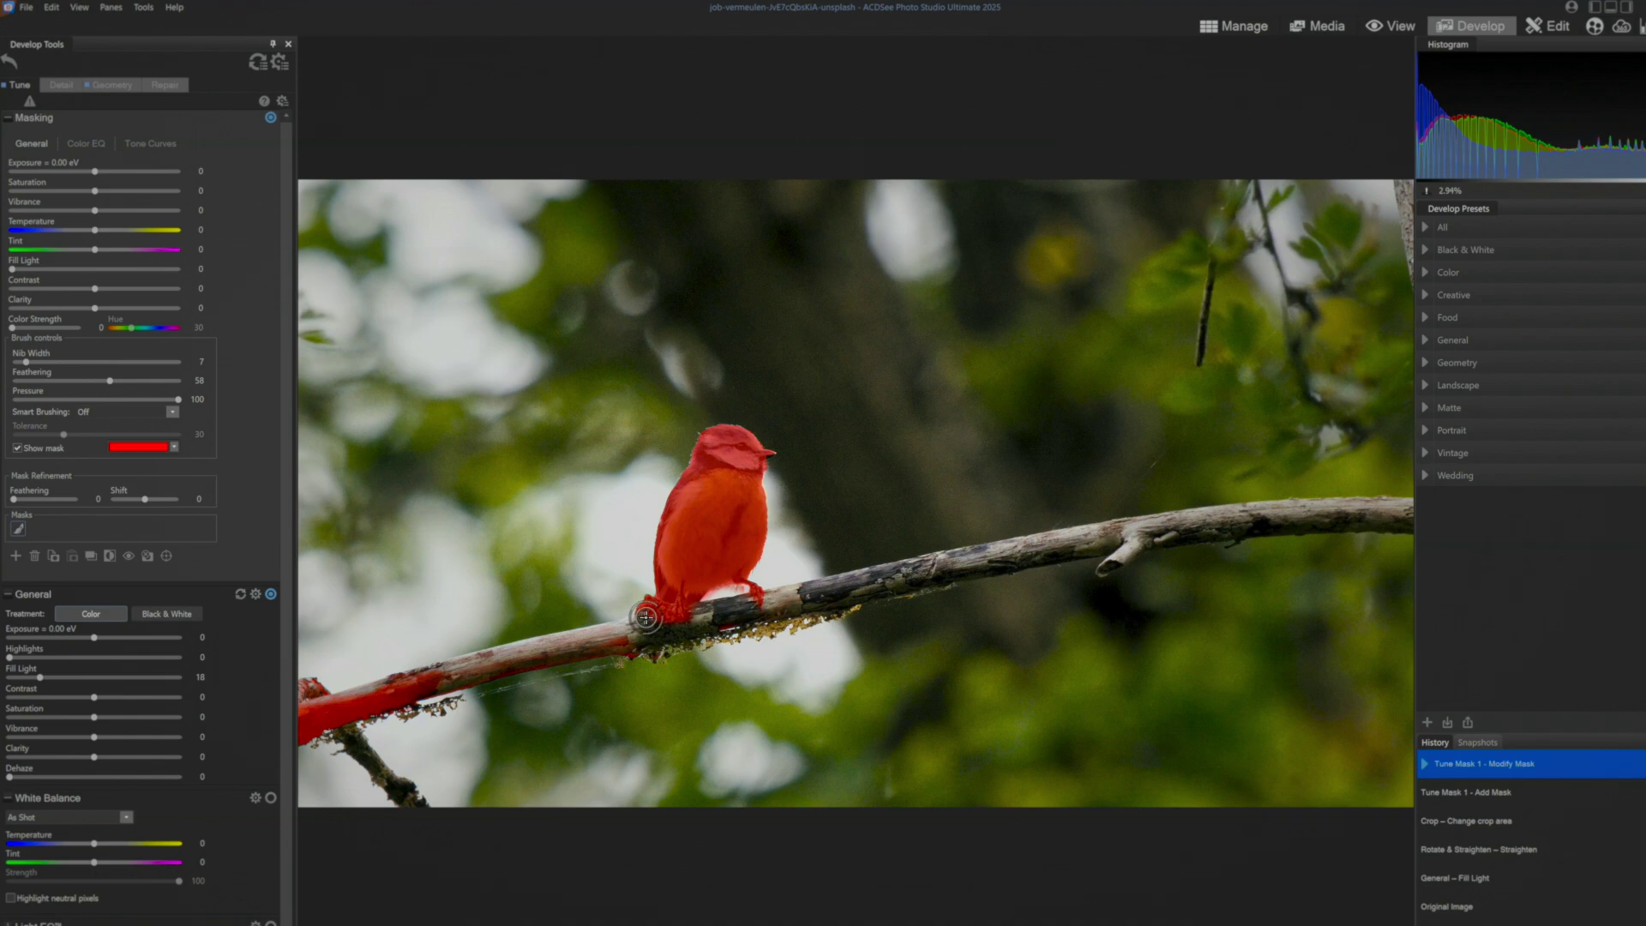
{"action": "left_click", "coordinate": [643, 606]}
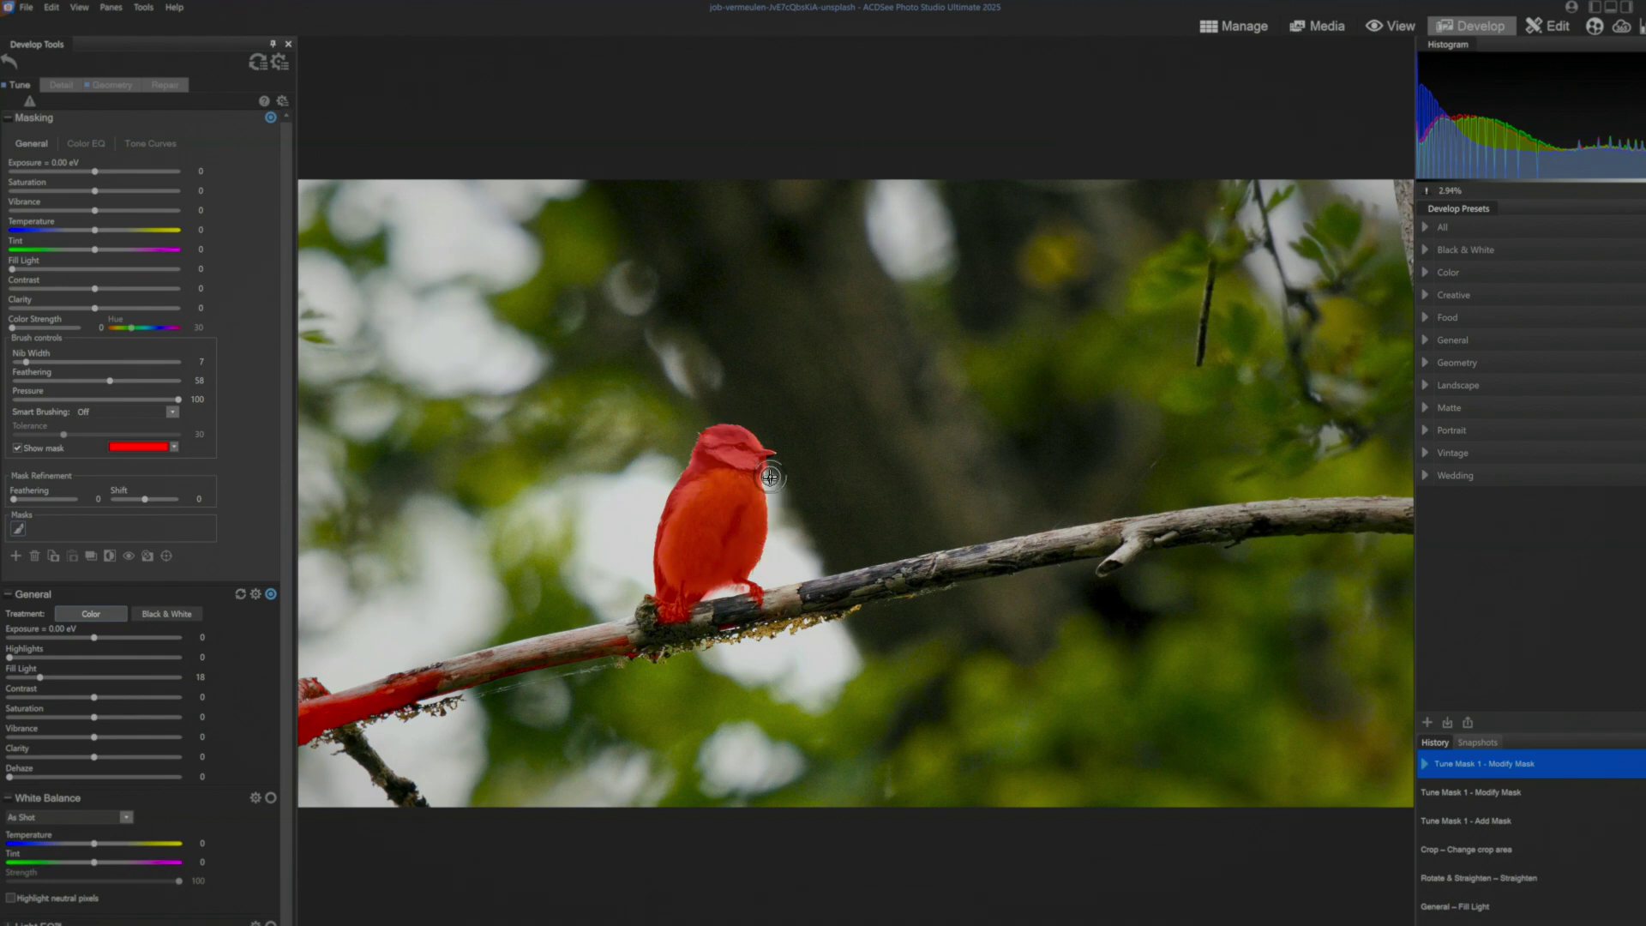
{"action": "left_click_drag", "start_coordinate": [13, 499], "coordinate": [15, 501]}
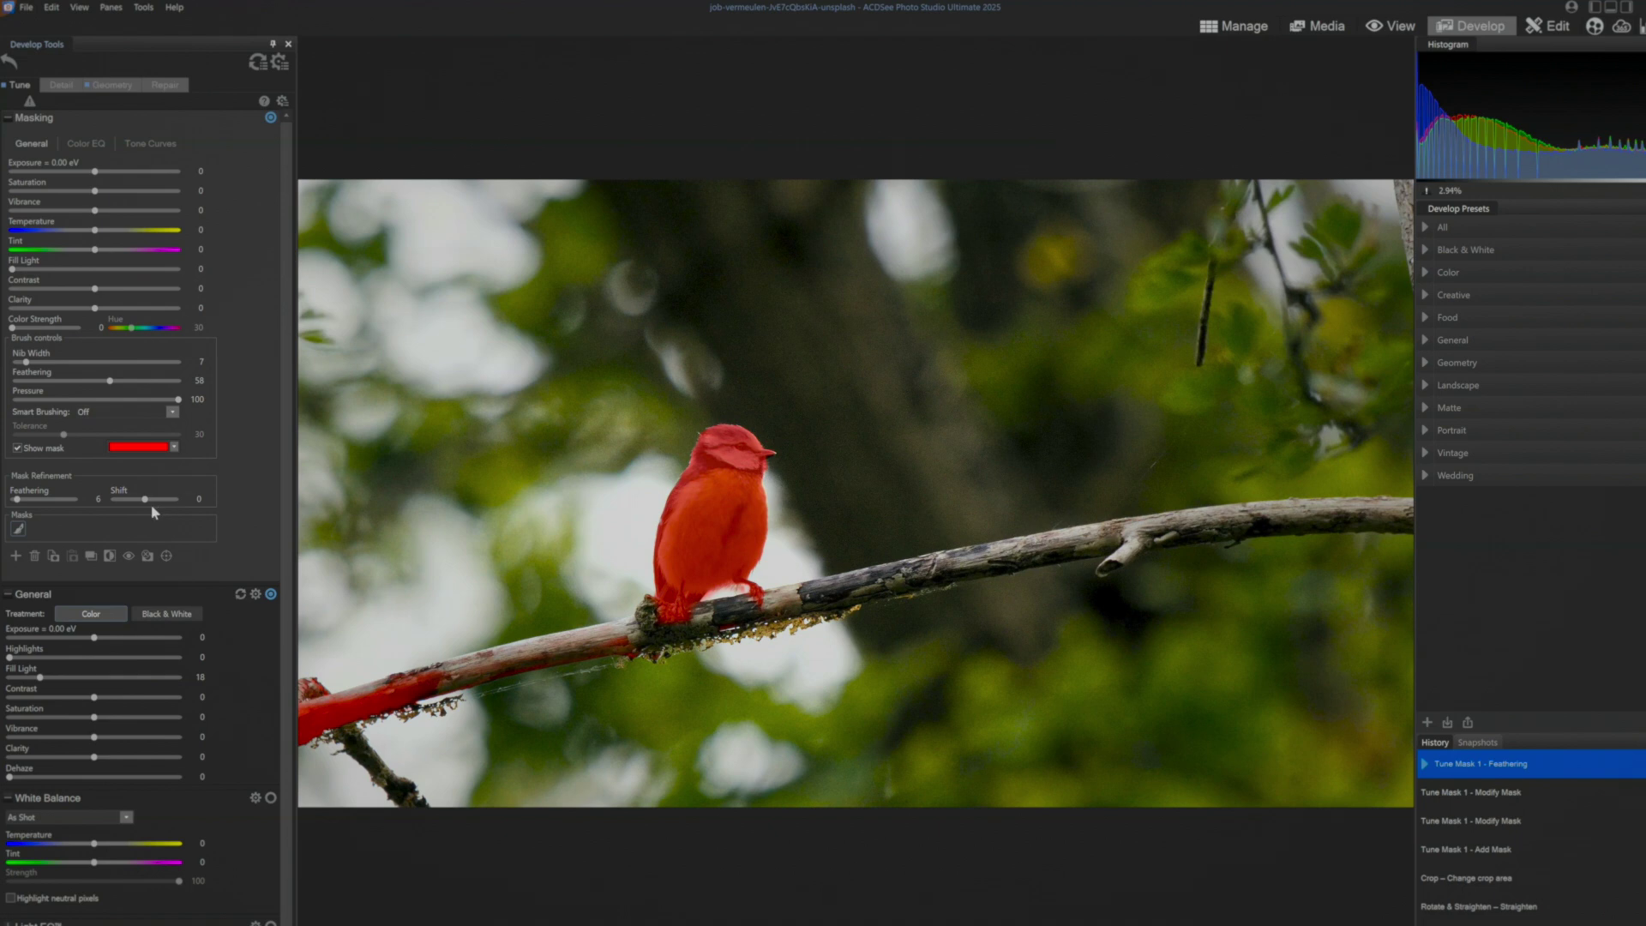
- Give the bird mask shift 1, exposure +0.60 eV, vibrance 61 and contrast 30
{"action": "mouse_move", "coordinate": [145, 499]}
{"action": "left_mouse_down"}
{"action": "mouse_move", "coordinate": [119, 505]}
{"action": "mouse_move", "coordinate": [197, 506]}
{"action": "mouse_move", "coordinate": [146, 503]}
{"action": "left_mouse_up"}
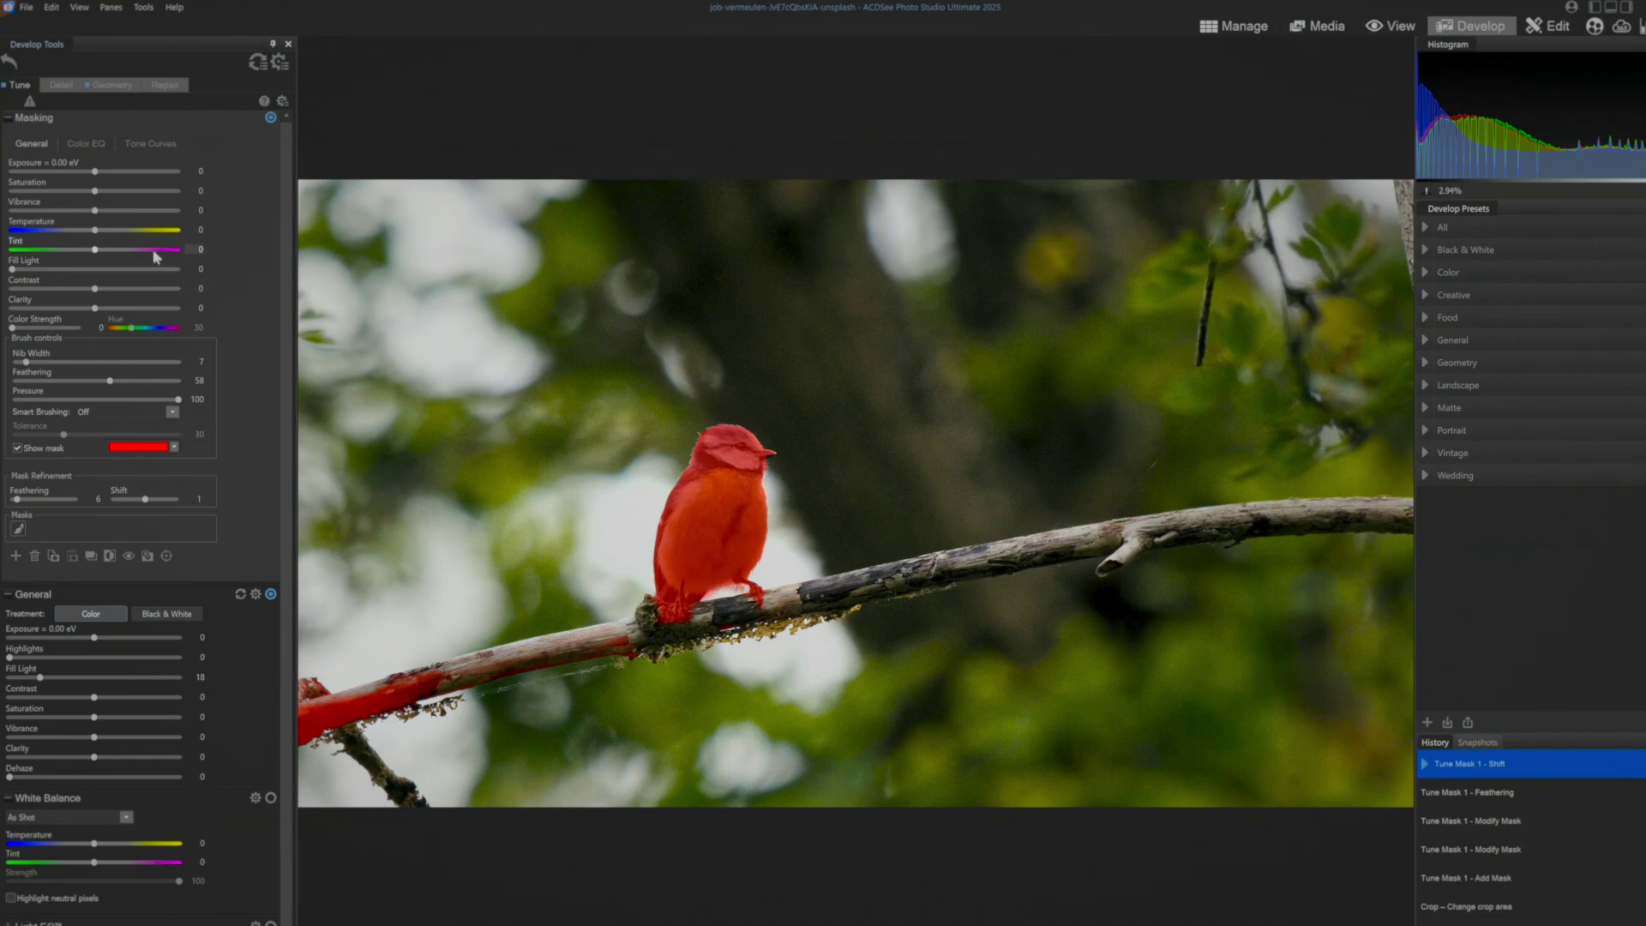
{"action": "left_click_drag", "start_coordinate": [94, 171], "coordinate": [97, 171]}
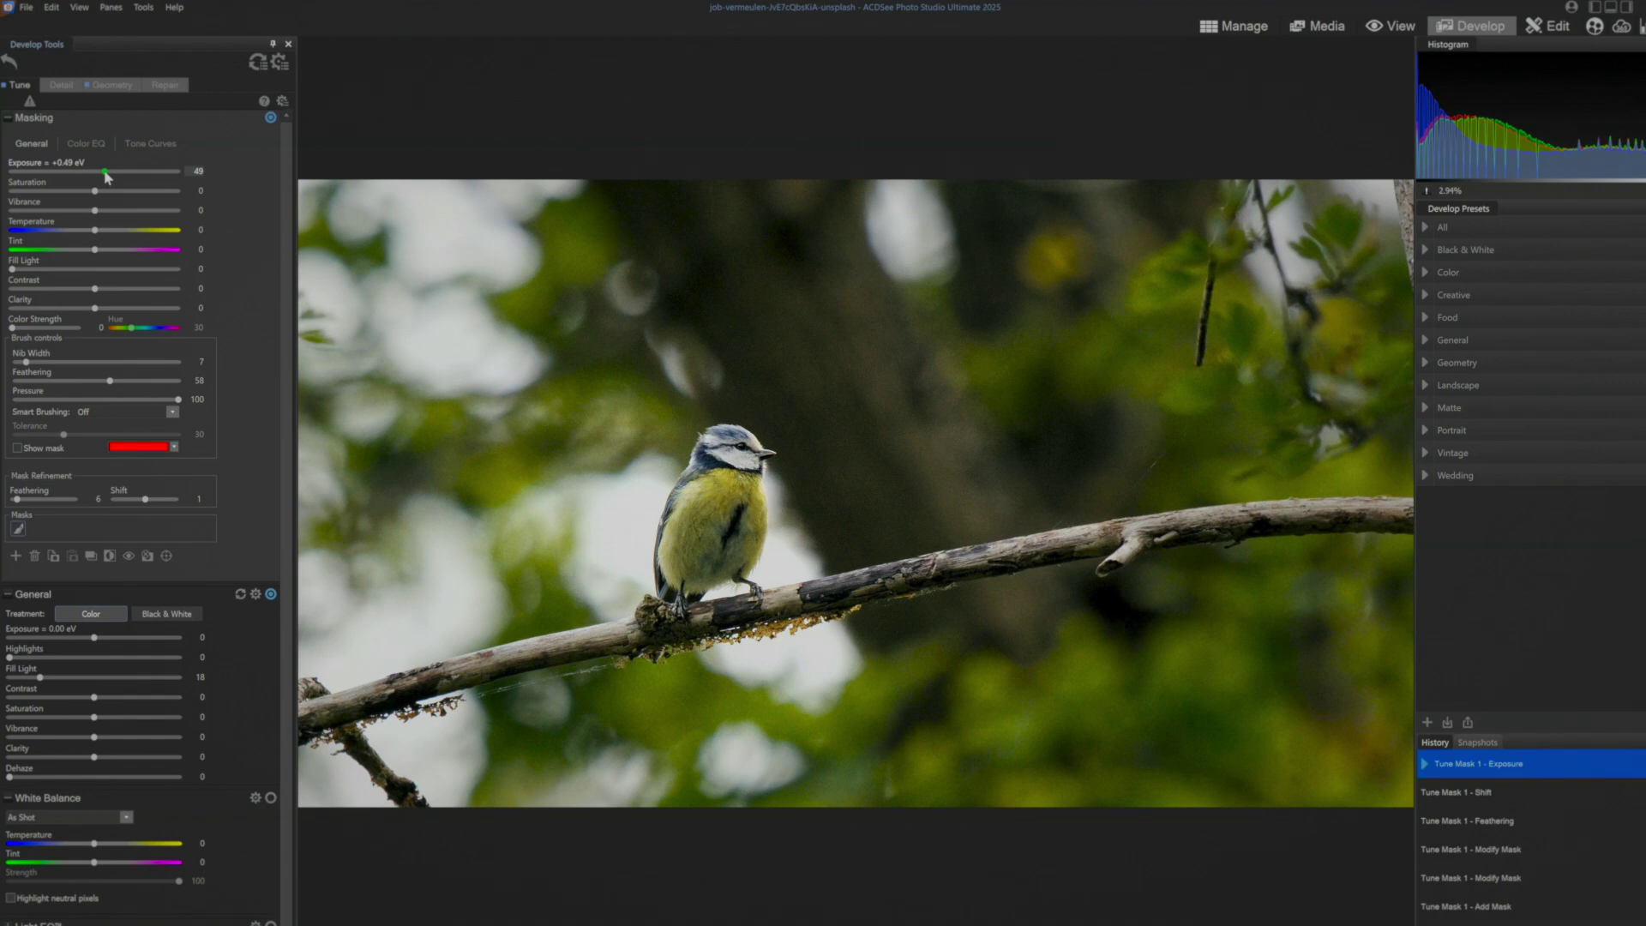
{"action": "left_click_drag", "start_coordinate": [95, 210], "coordinate": [140, 214]}
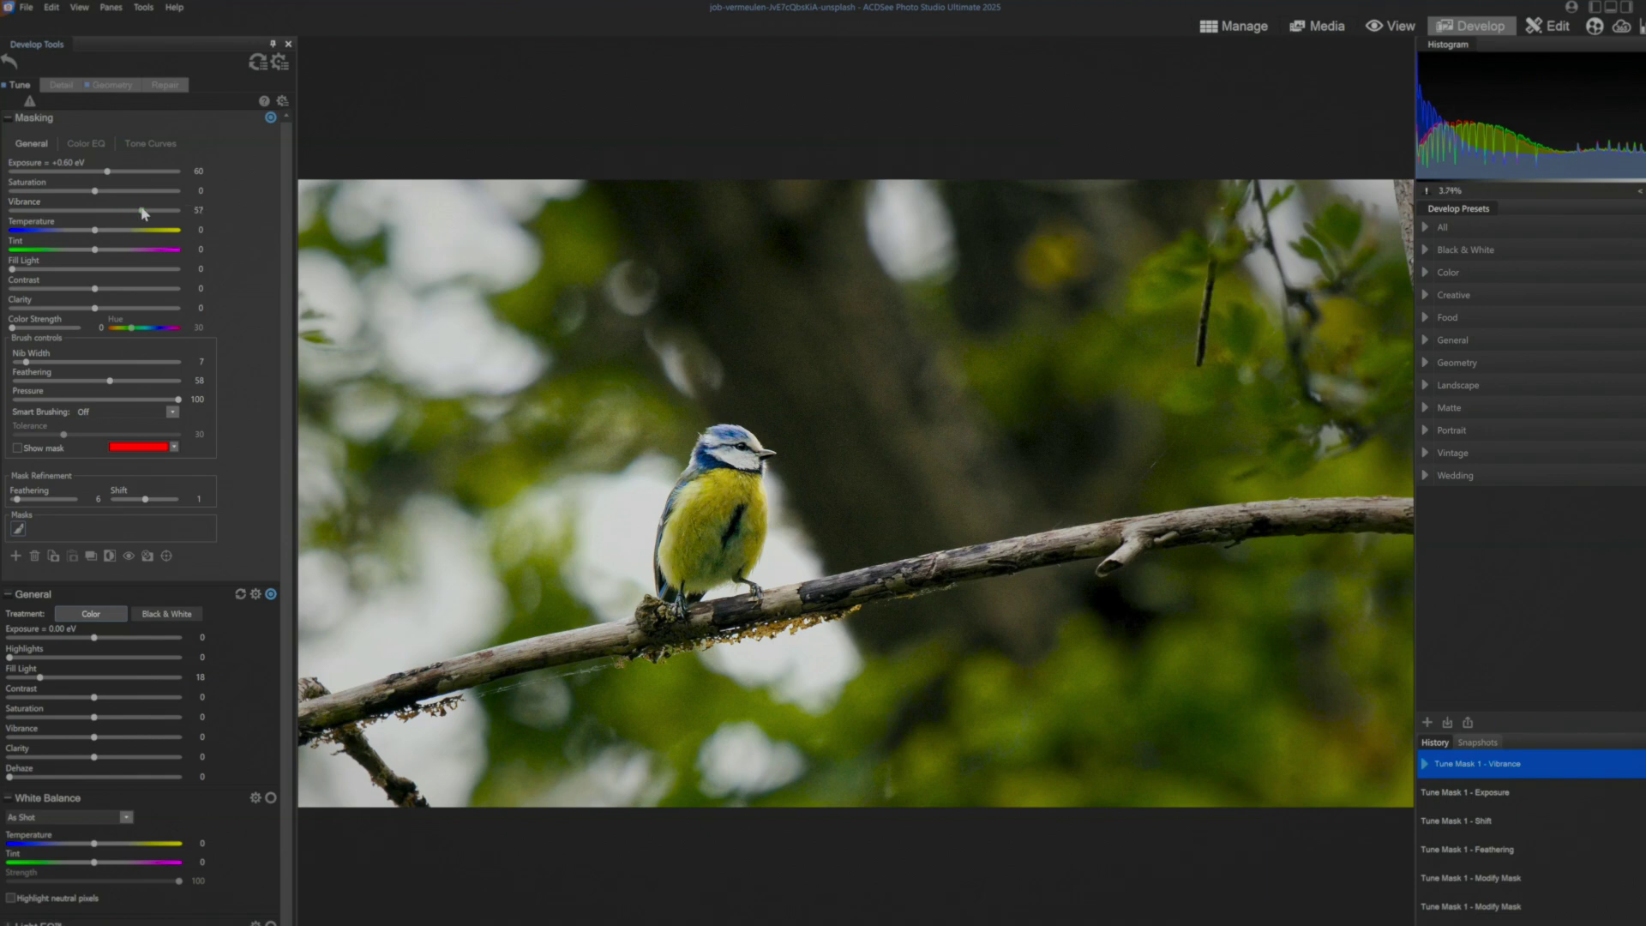
{"action": "left_click_drag", "start_coordinate": [95, 289], "coordinate": [115, 290]}
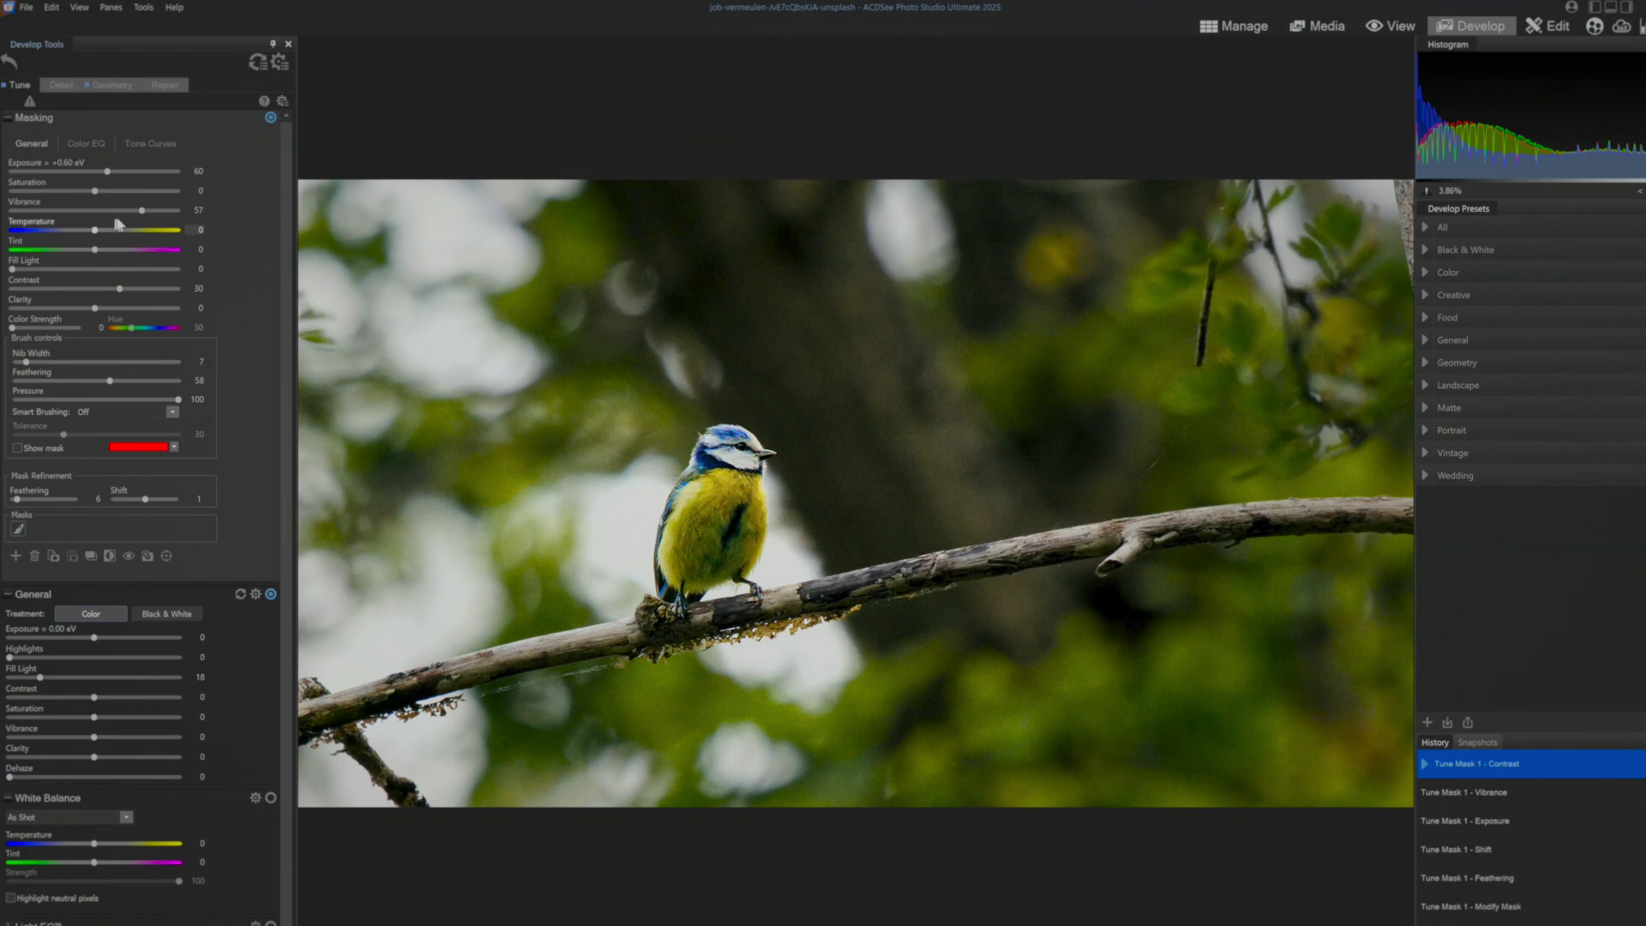
{"action": "left_click_drag", "start_coordinate": [142, 211], "coordinate": [144, 213]}
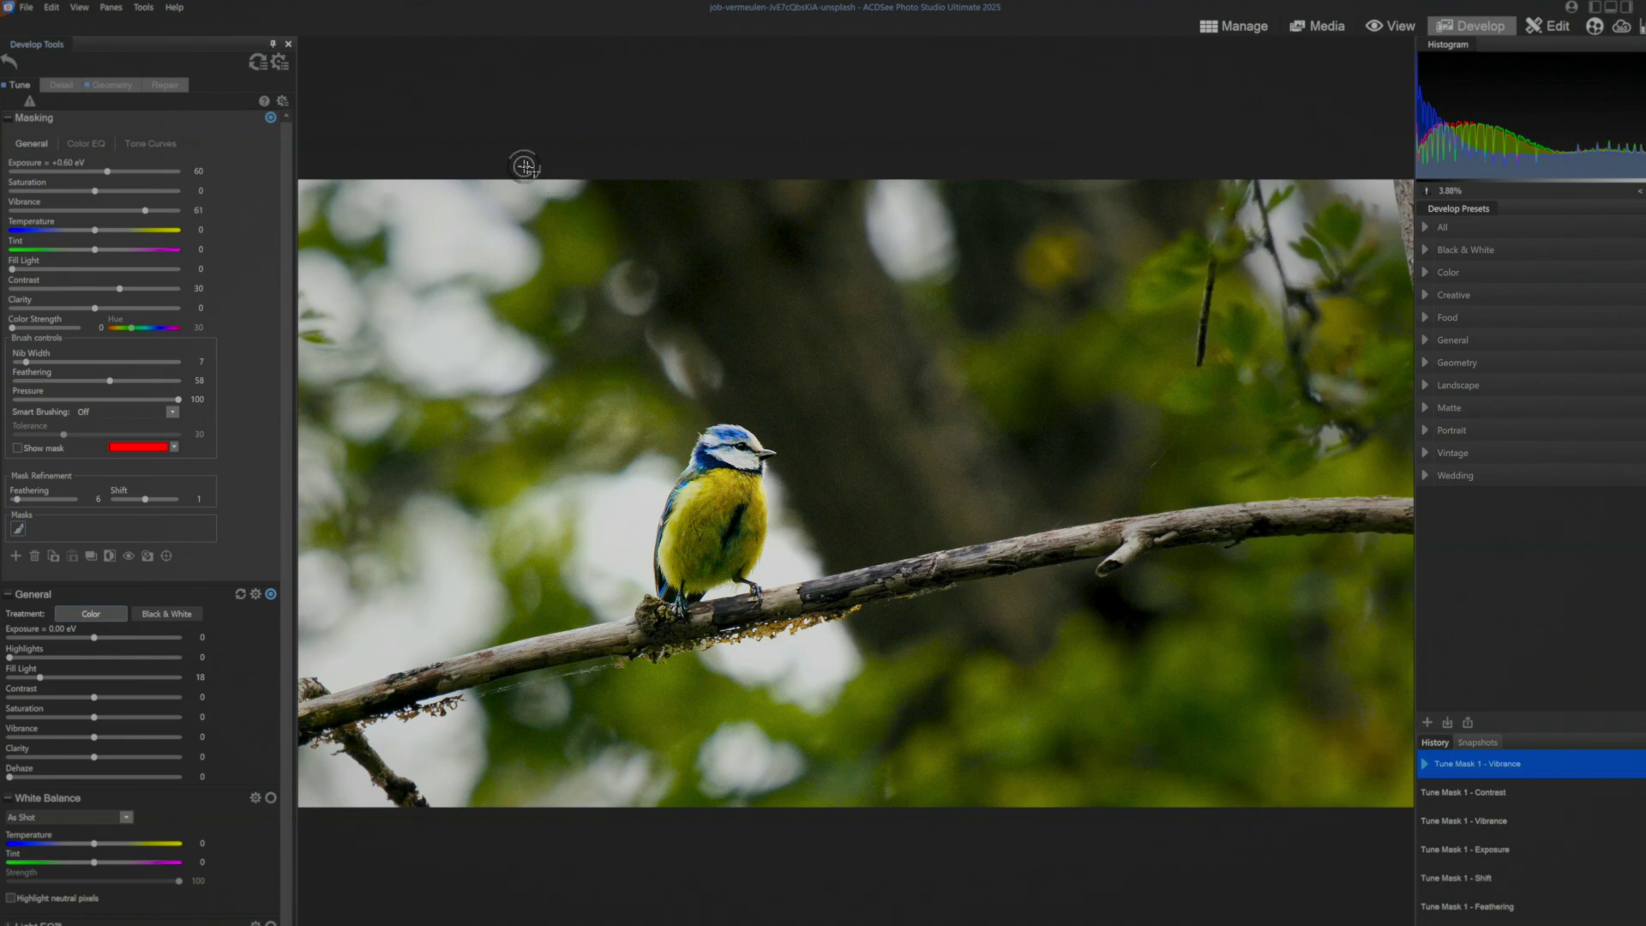
- Pull the crop's right and left sides inward to 2862 × 1497 pixels and apply it
{"action": "left_click", "coordinate": [105, 86]}
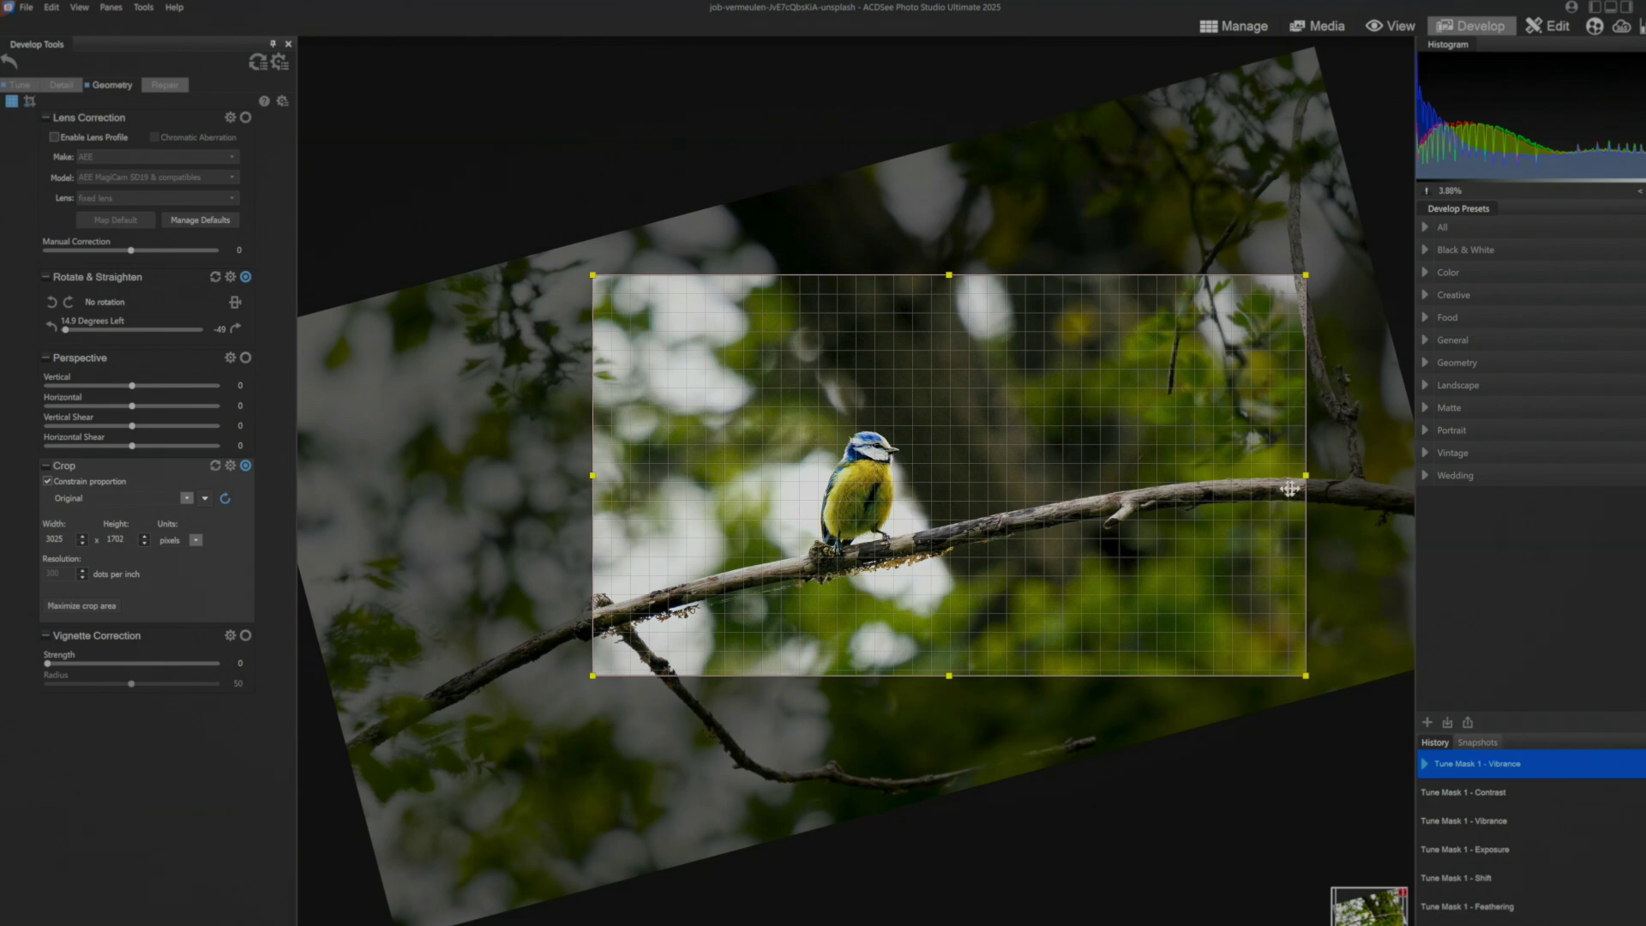
{"action": "left_click_drag", "start_coordinate": [1306, 476], "coordinate": [1281, 476]}
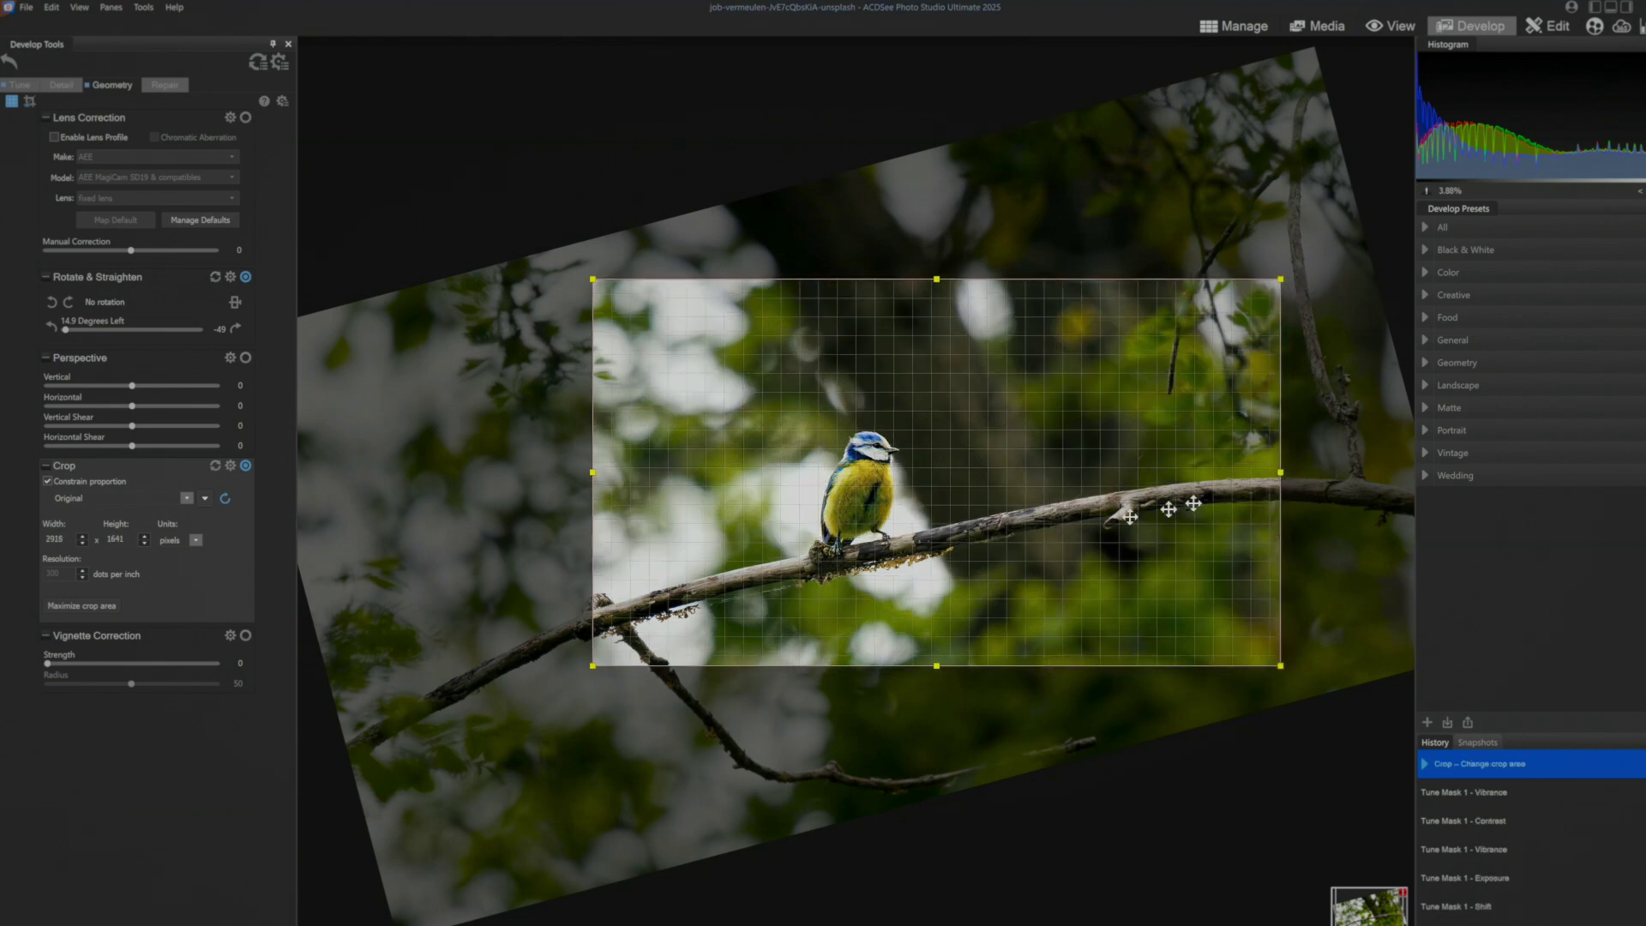
{"action": "left_click_drag", "start_coordinate": [593, 472], "coordinate": [653, 476]}
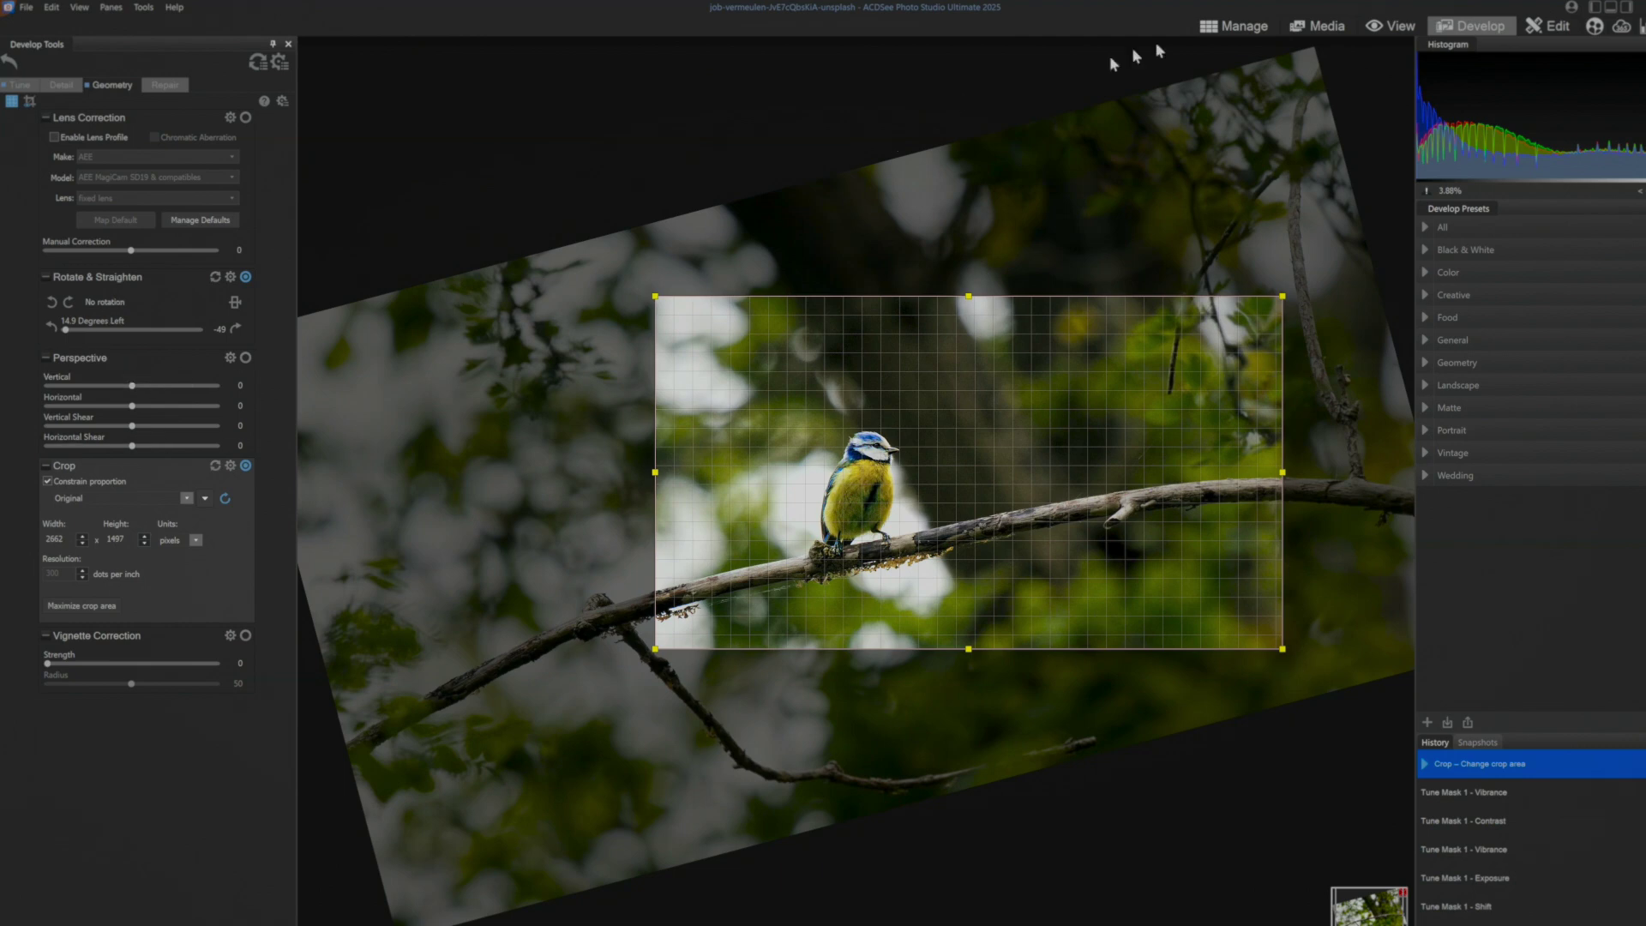
{"action": "left_click", "coordinate": [15, 84]}
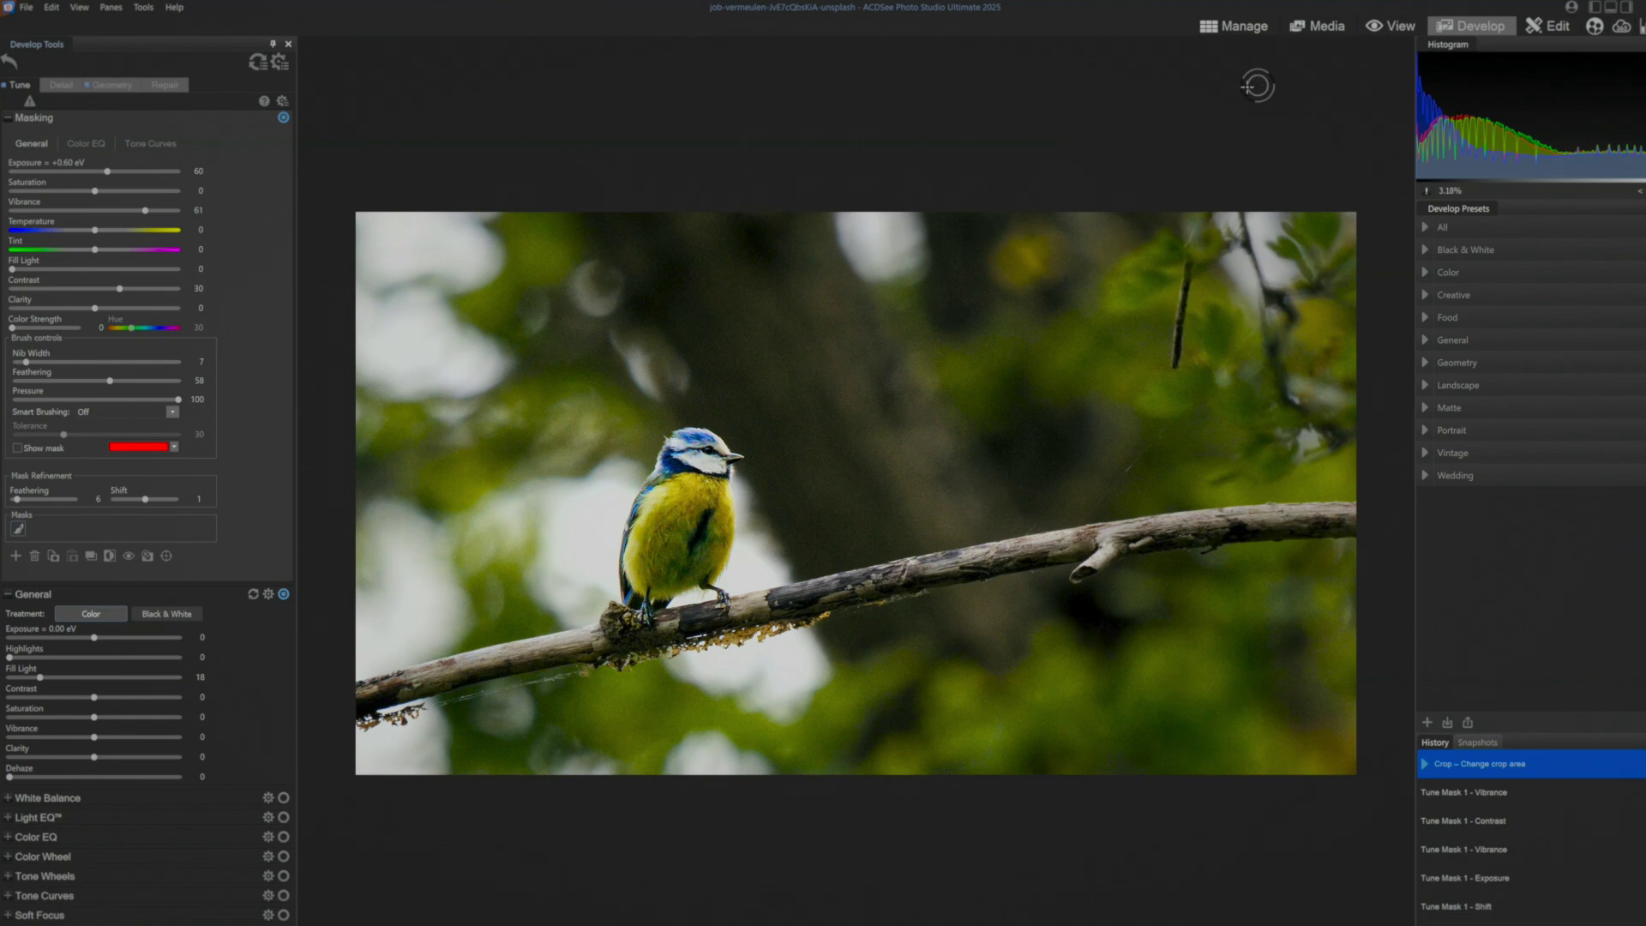
- Save a JPEG copy of the edited photo as version2 in the Lessons folder
{"action": "left_click", "coordinate": [25, 9]}
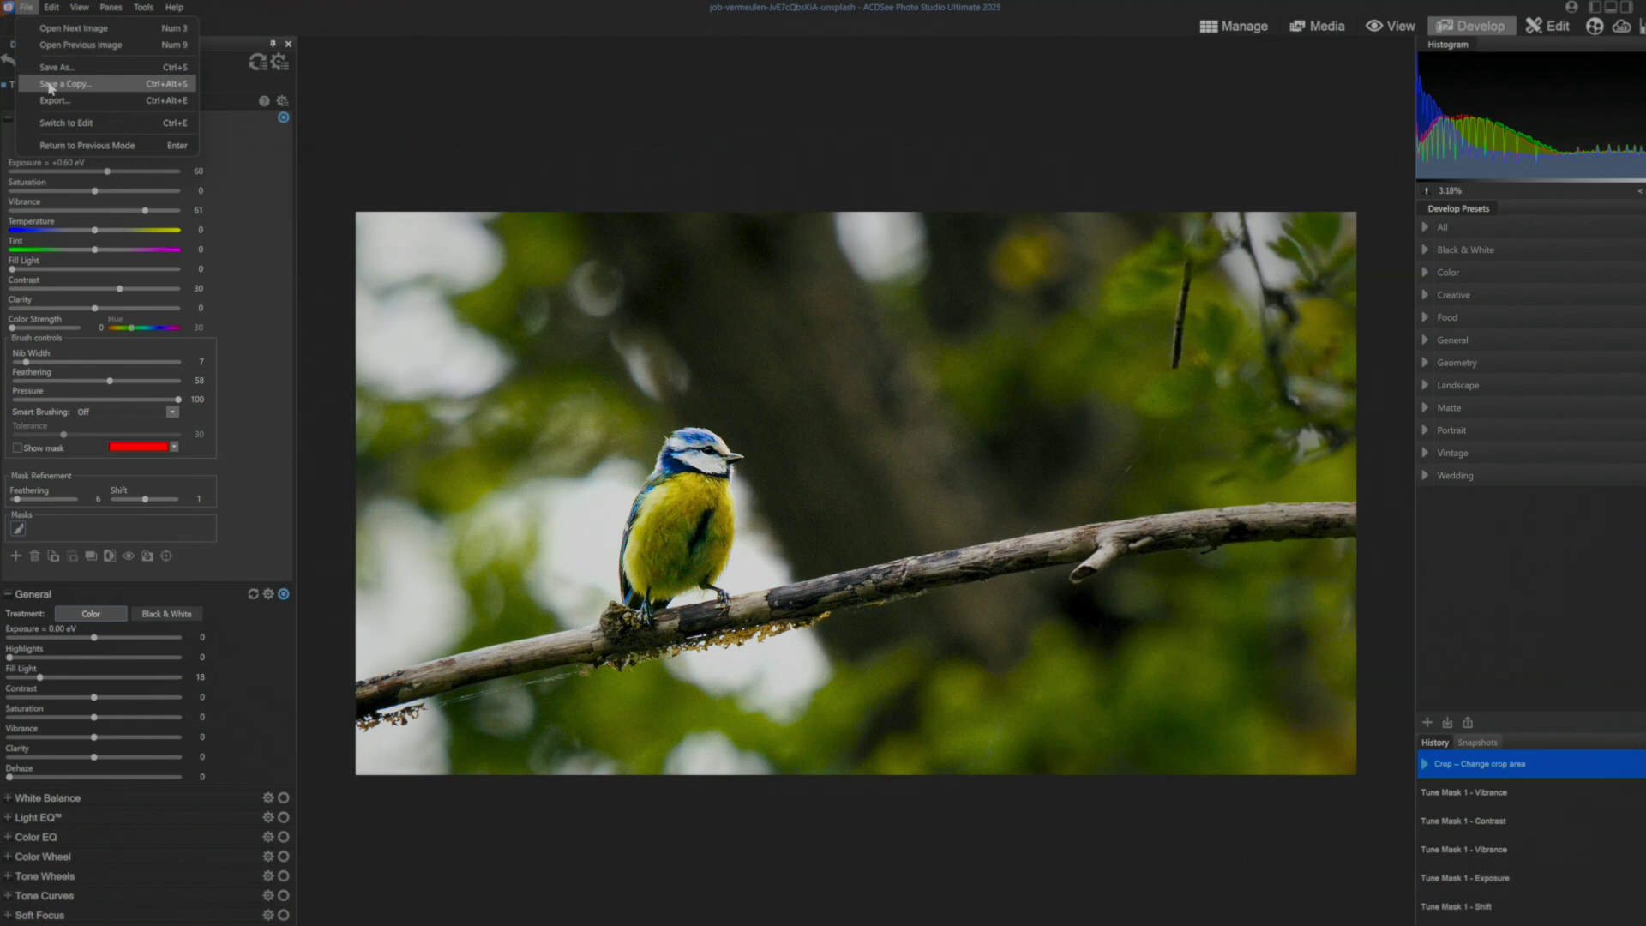
{"action": "left_click", "coordinate": [49, 84]}
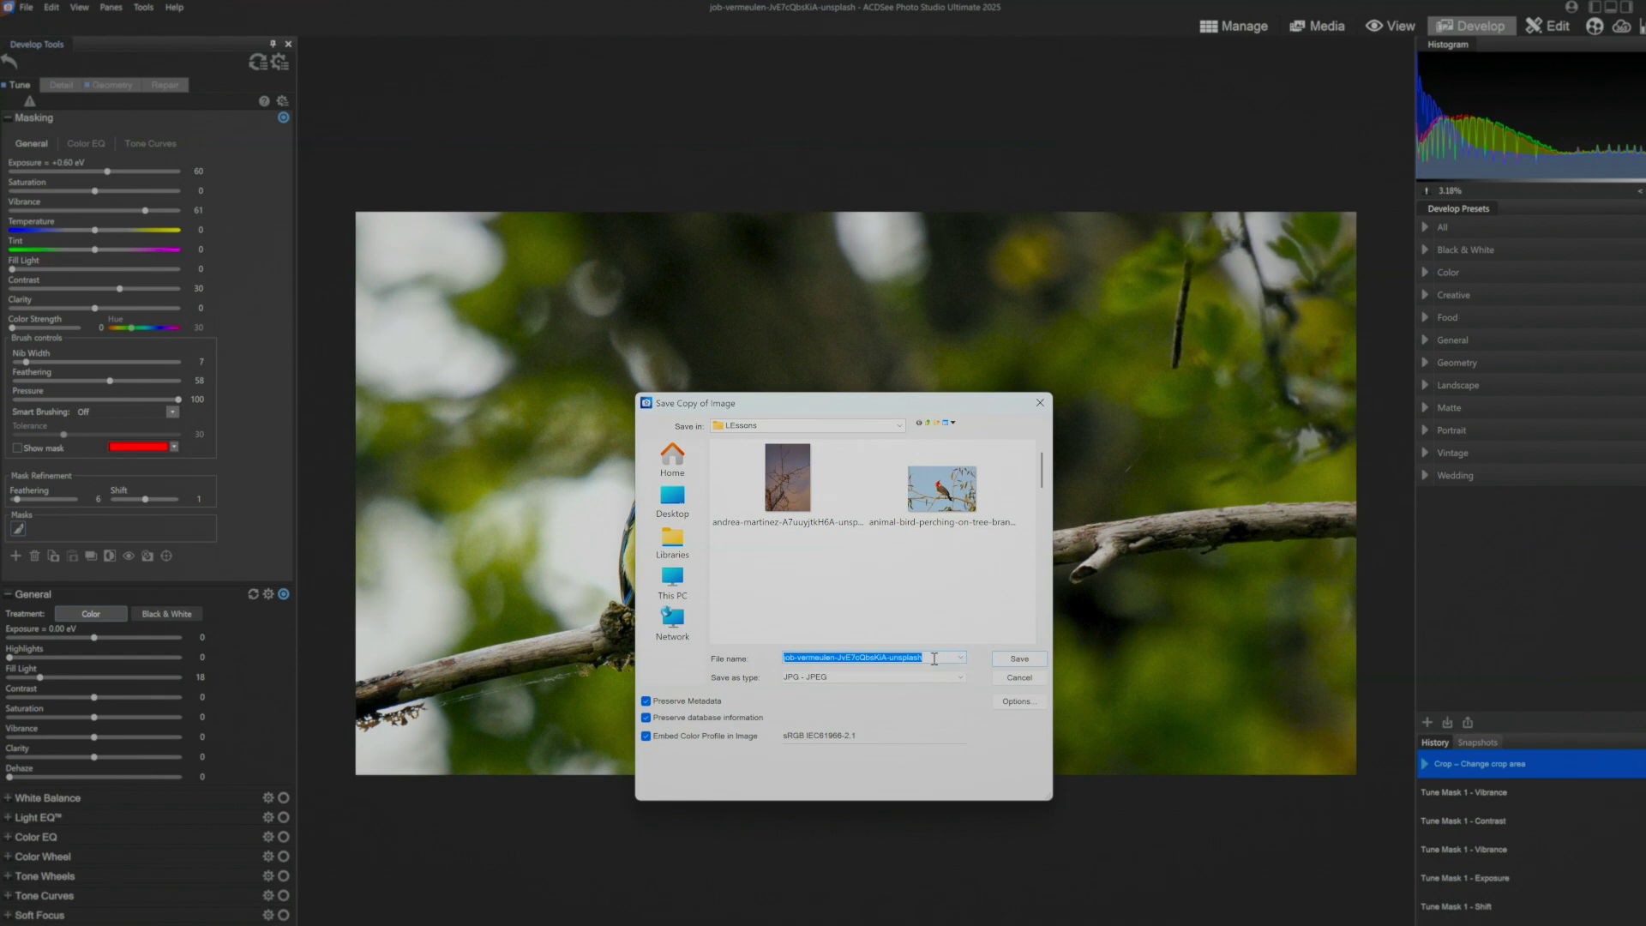
{"action": "type", "text": "version2"}
{"action": "key", "text": "Return"}
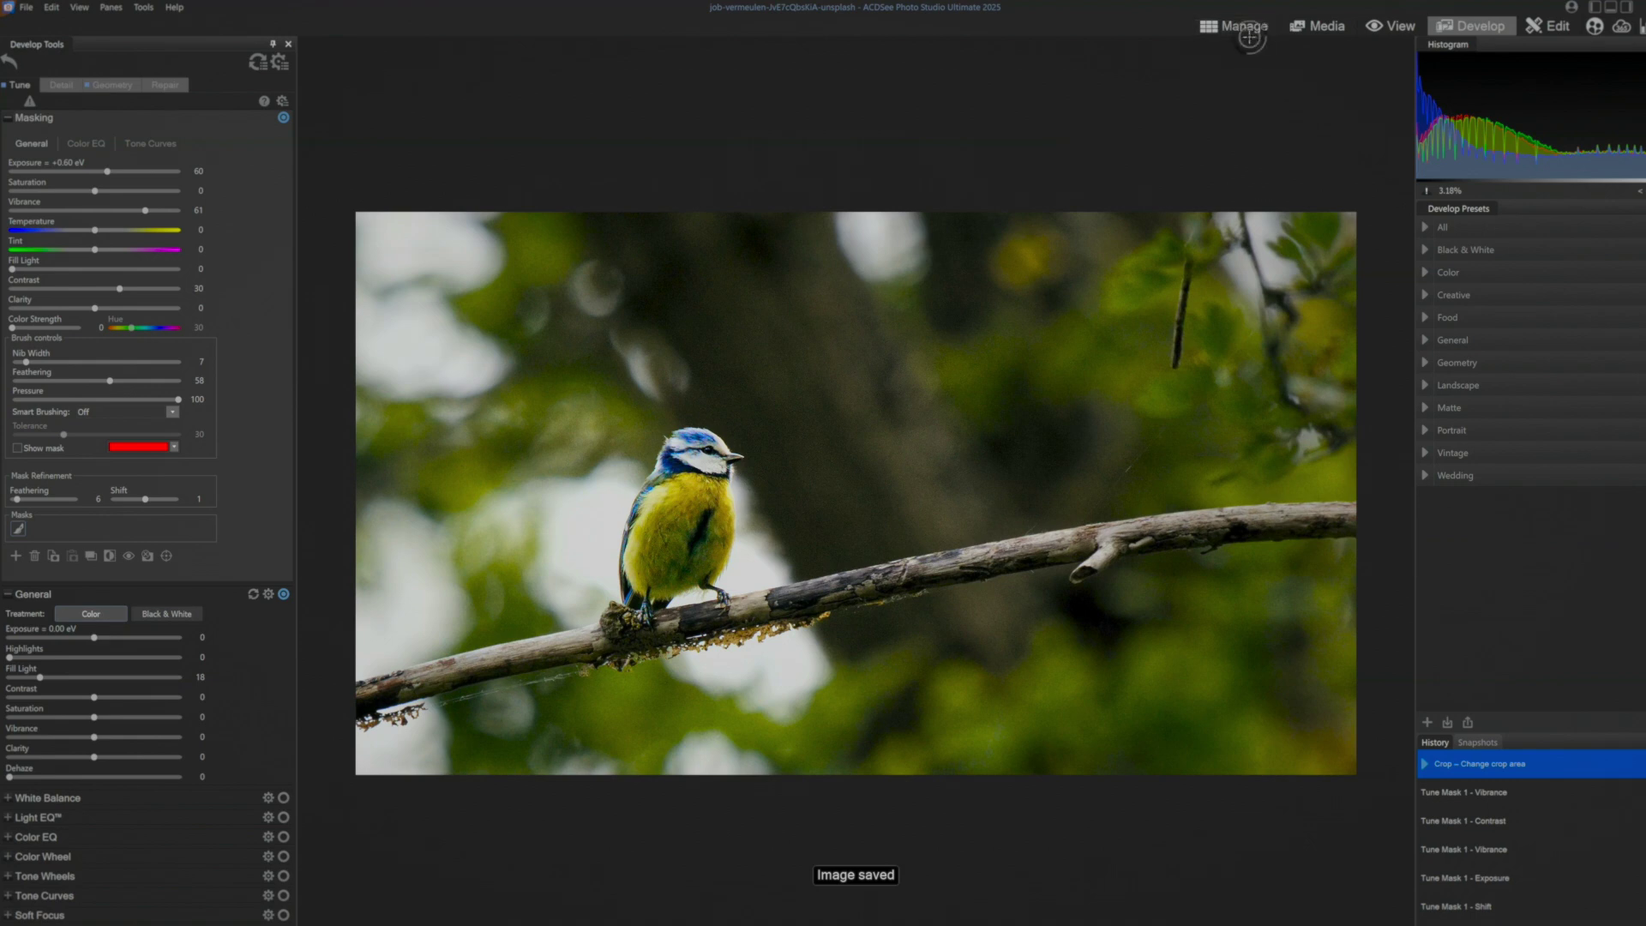
- Discard the original's unsaved edits, add it and version2 to the Basket, and compare them
{"action": "left_click", "coordinate": [1241, 30]}
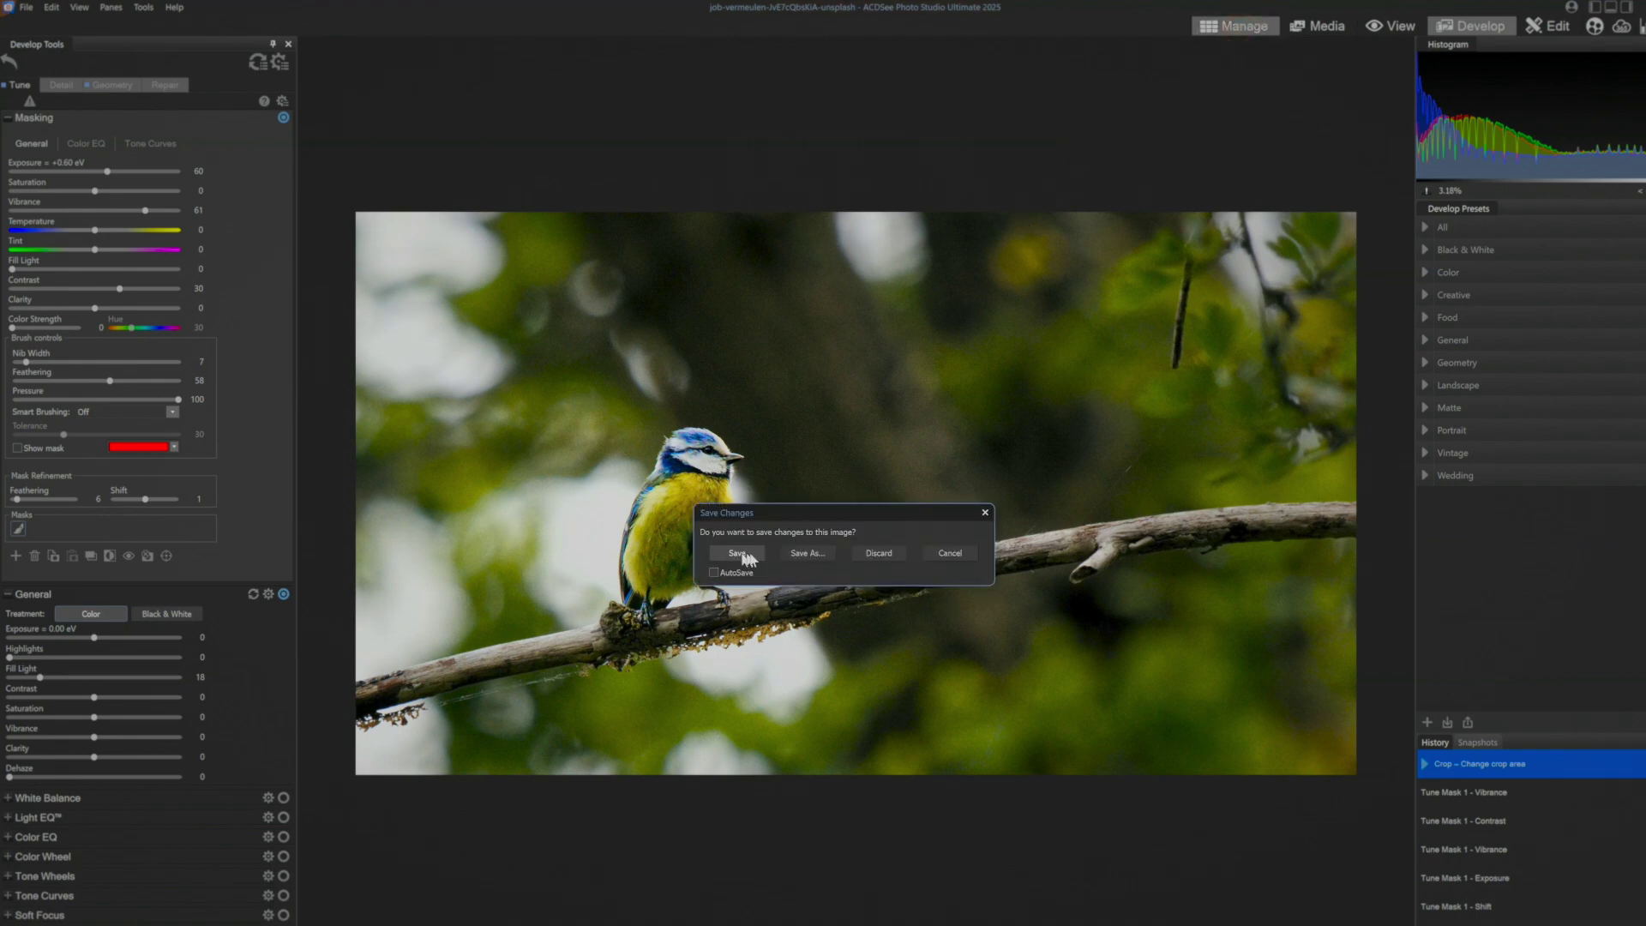
{"action": "left_click", "coordinate": [881, 556]}
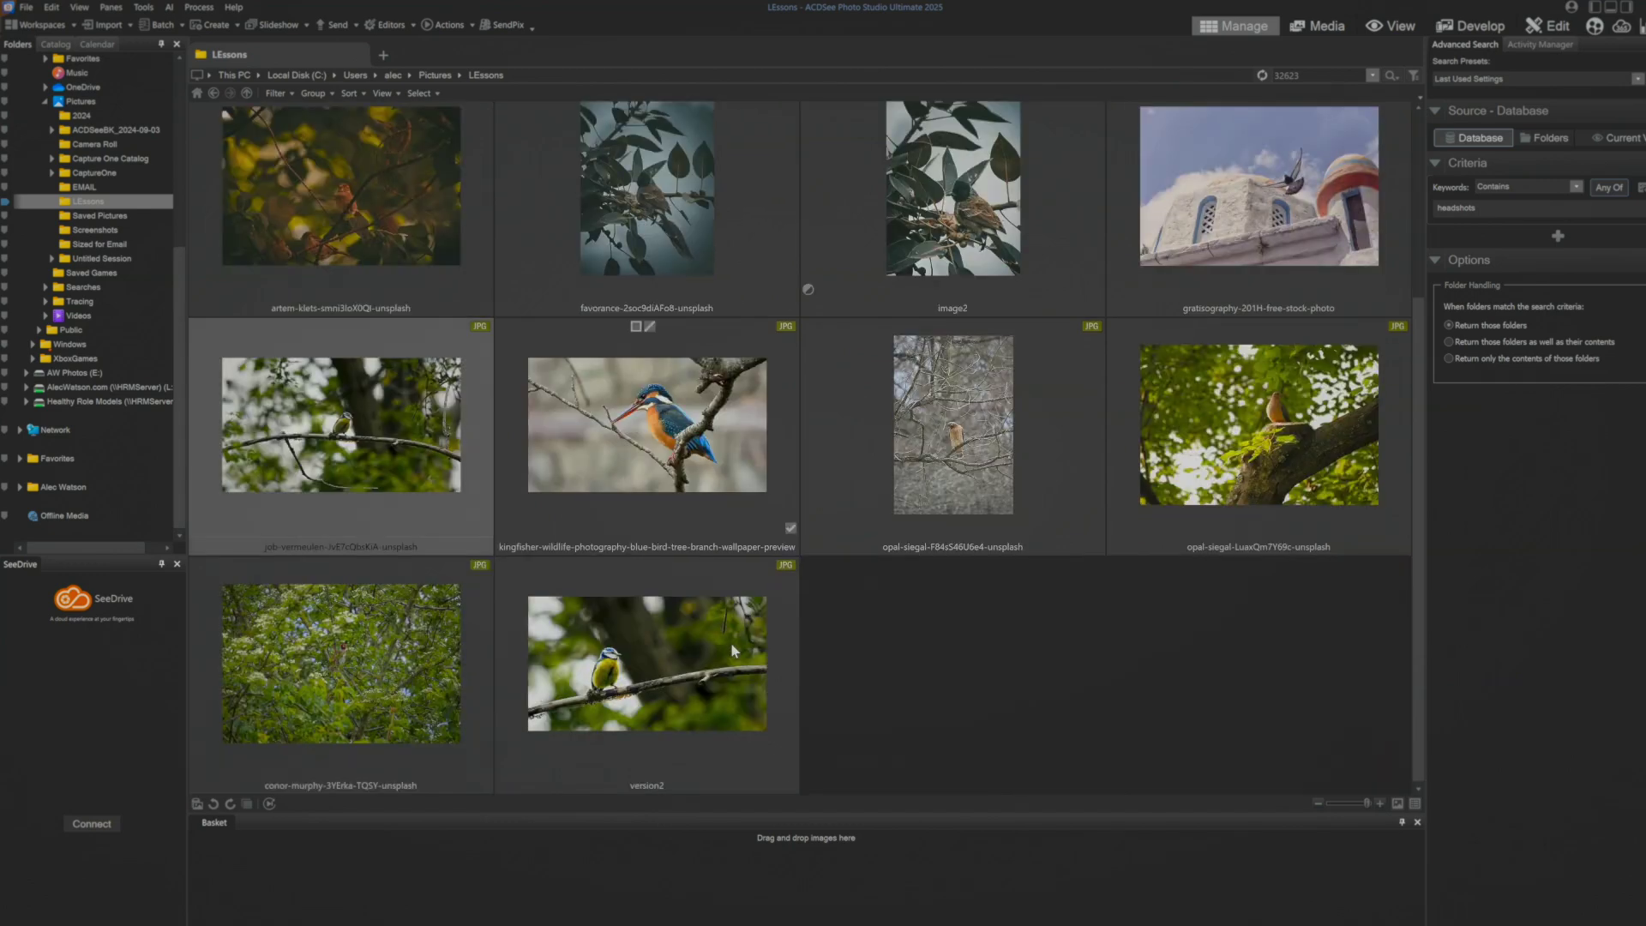
{"action": "scroll", "coordinate": [734, 650], "scroll_direction": "up", "scroll_amount": 2}
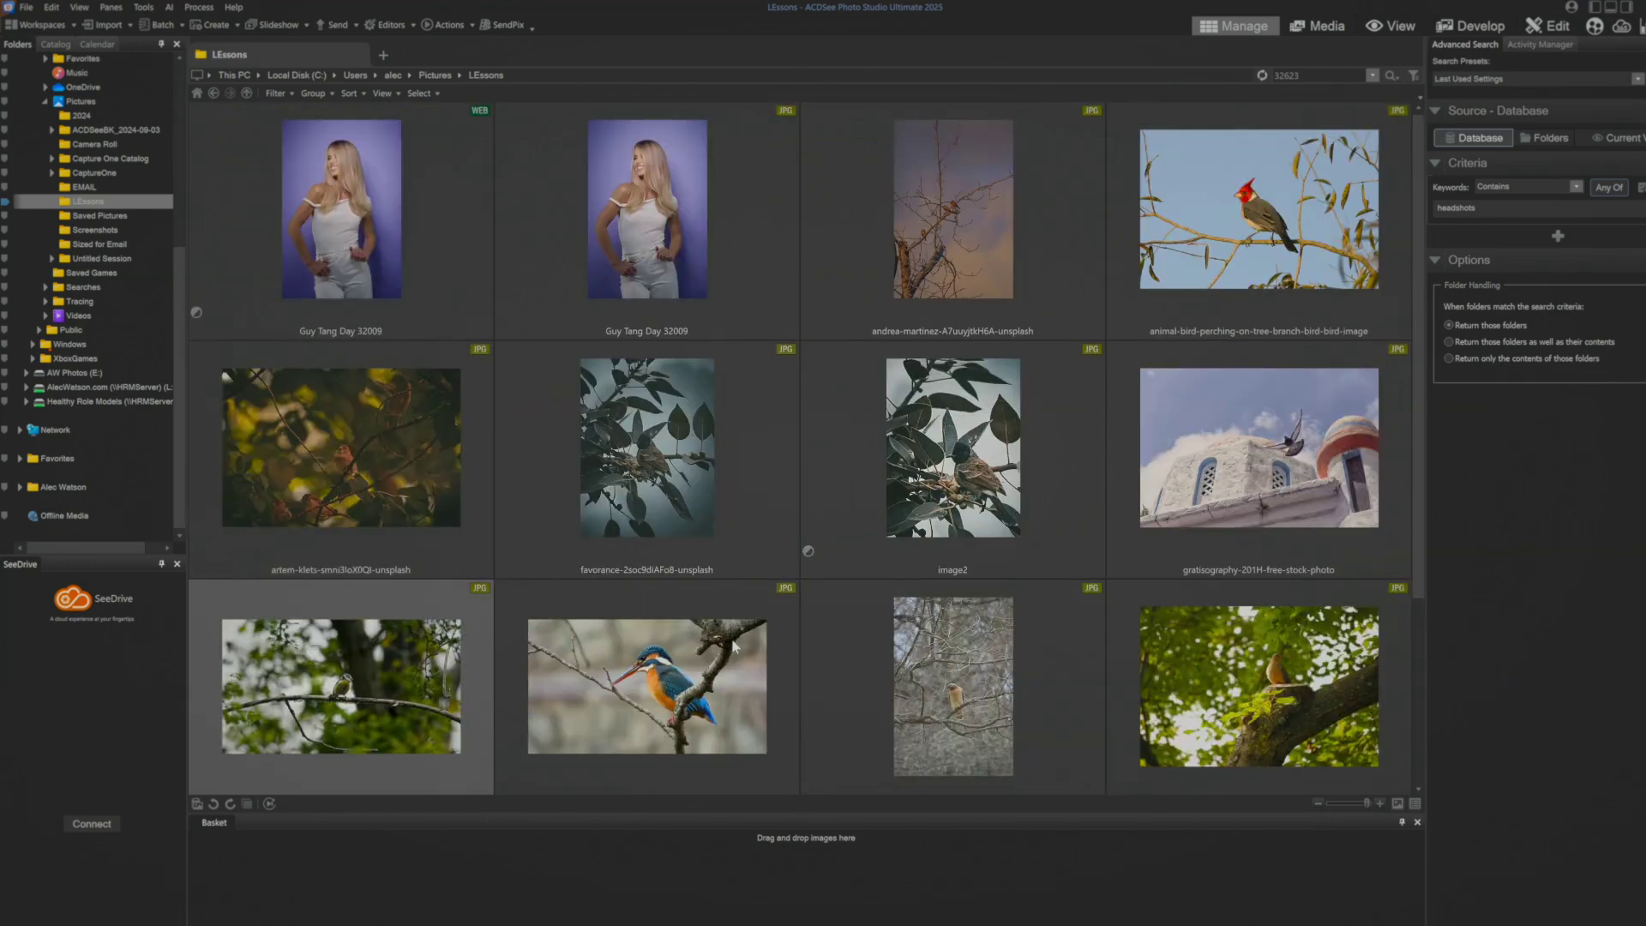
{"action": "scroll", "coordinate": [734, 642], "scroll_direction": "down", "scroll_amount": 2}
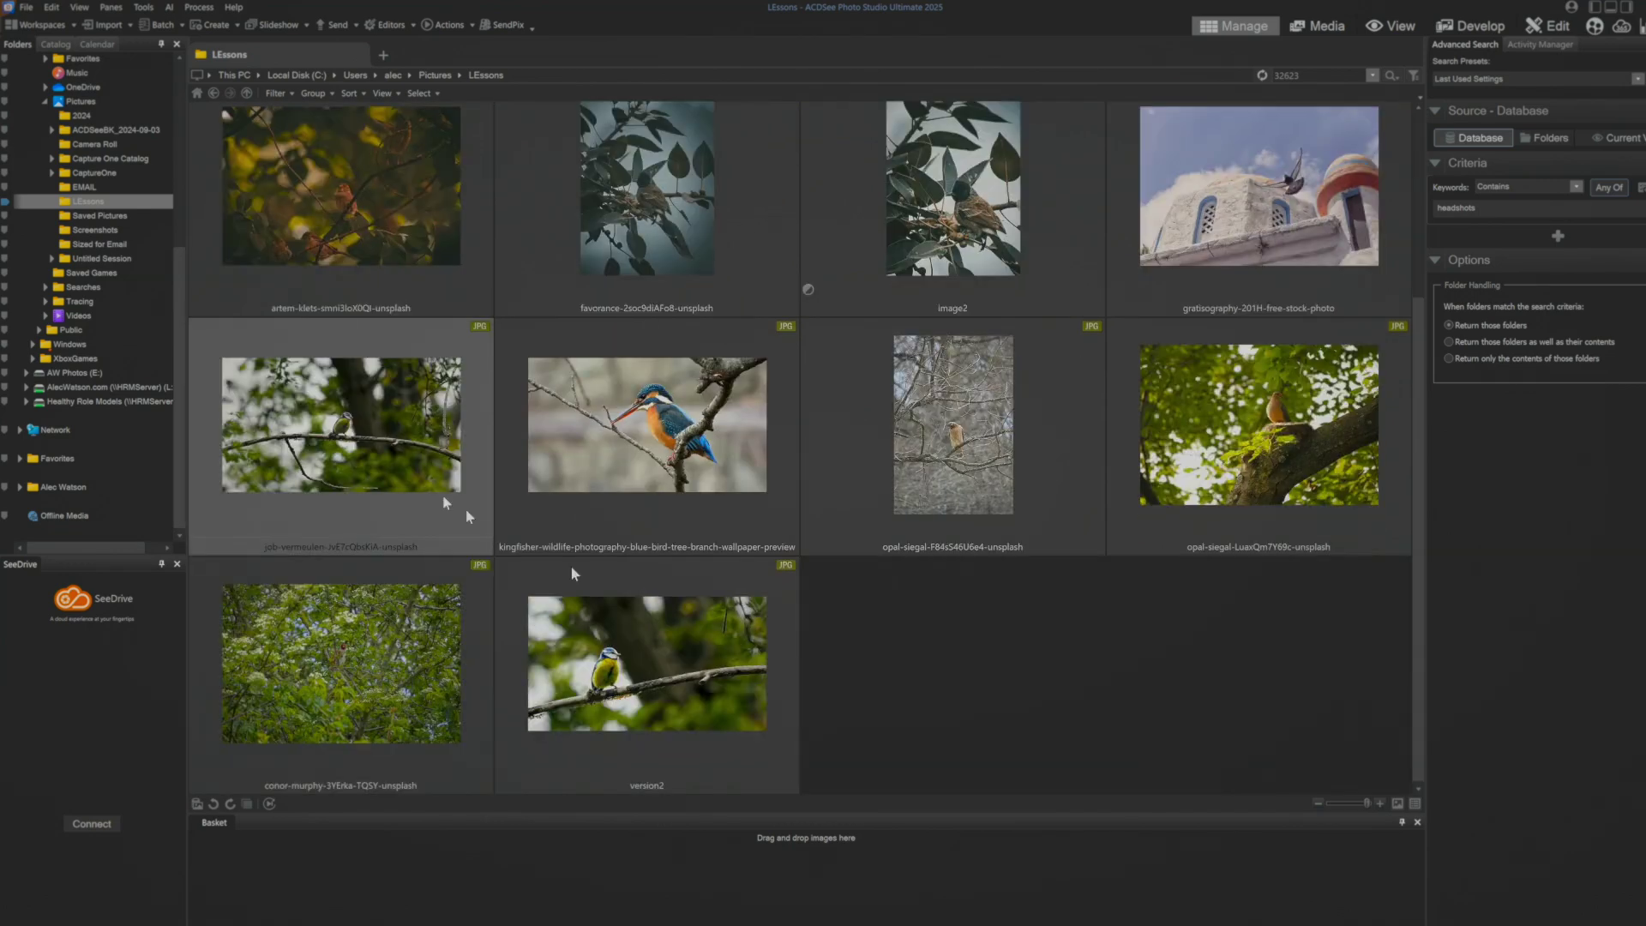
{"action": "left_click_drag", "start_coordinate": [592, 652], "coordinate": [485, 472]}
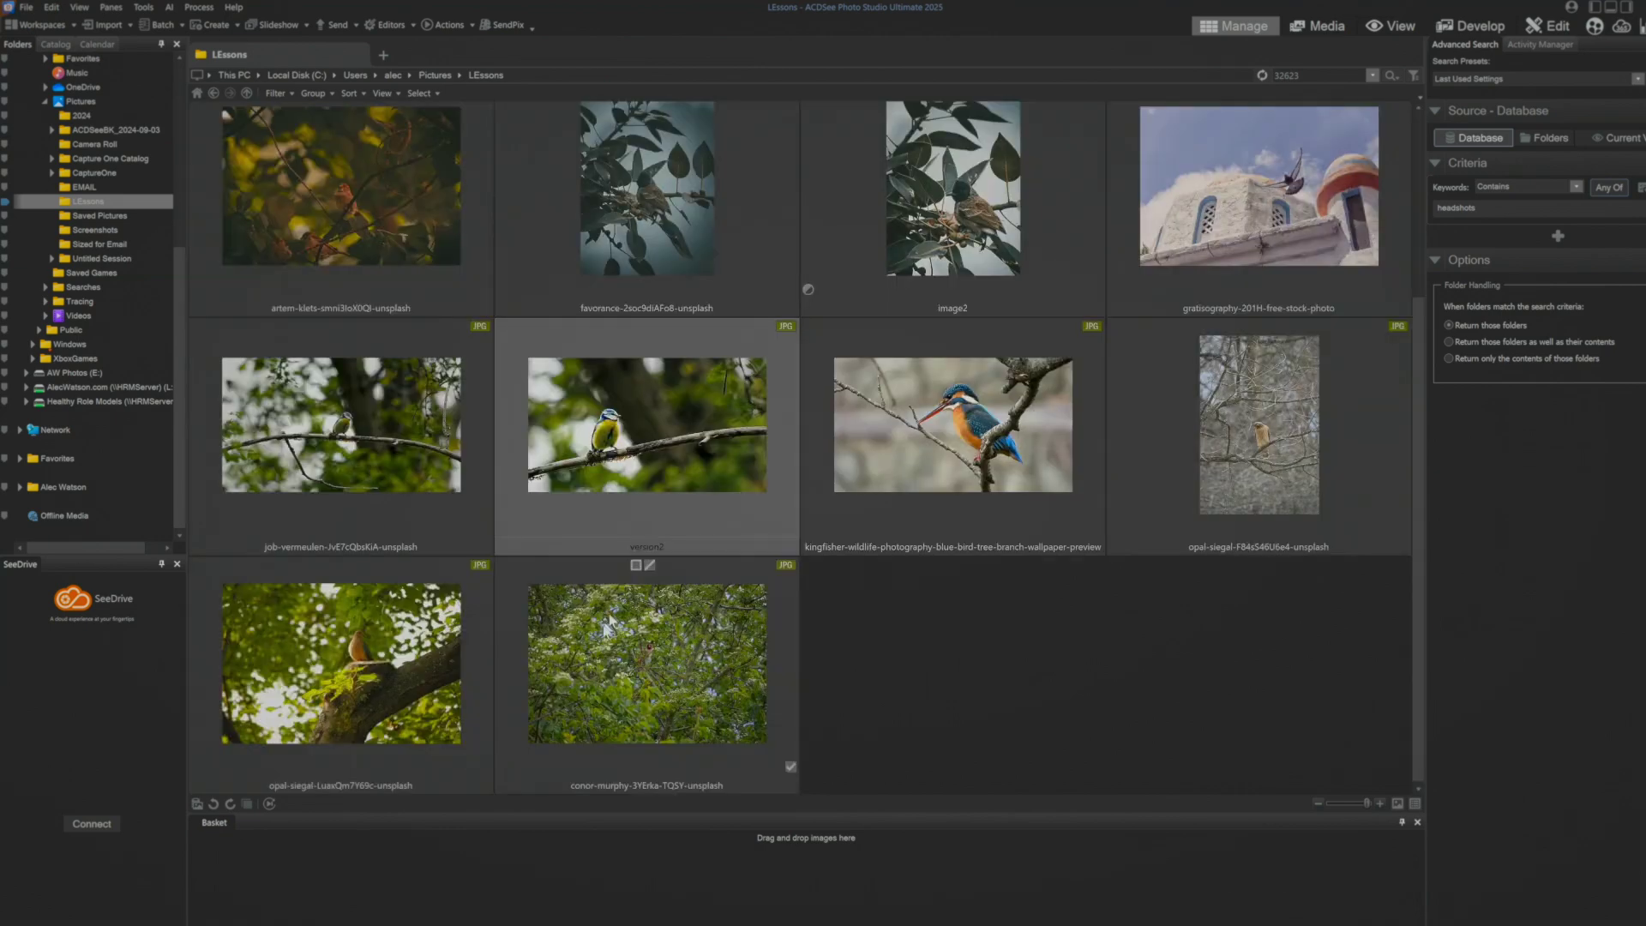
{"action": "left_click", "coordinate": [383, 436]}
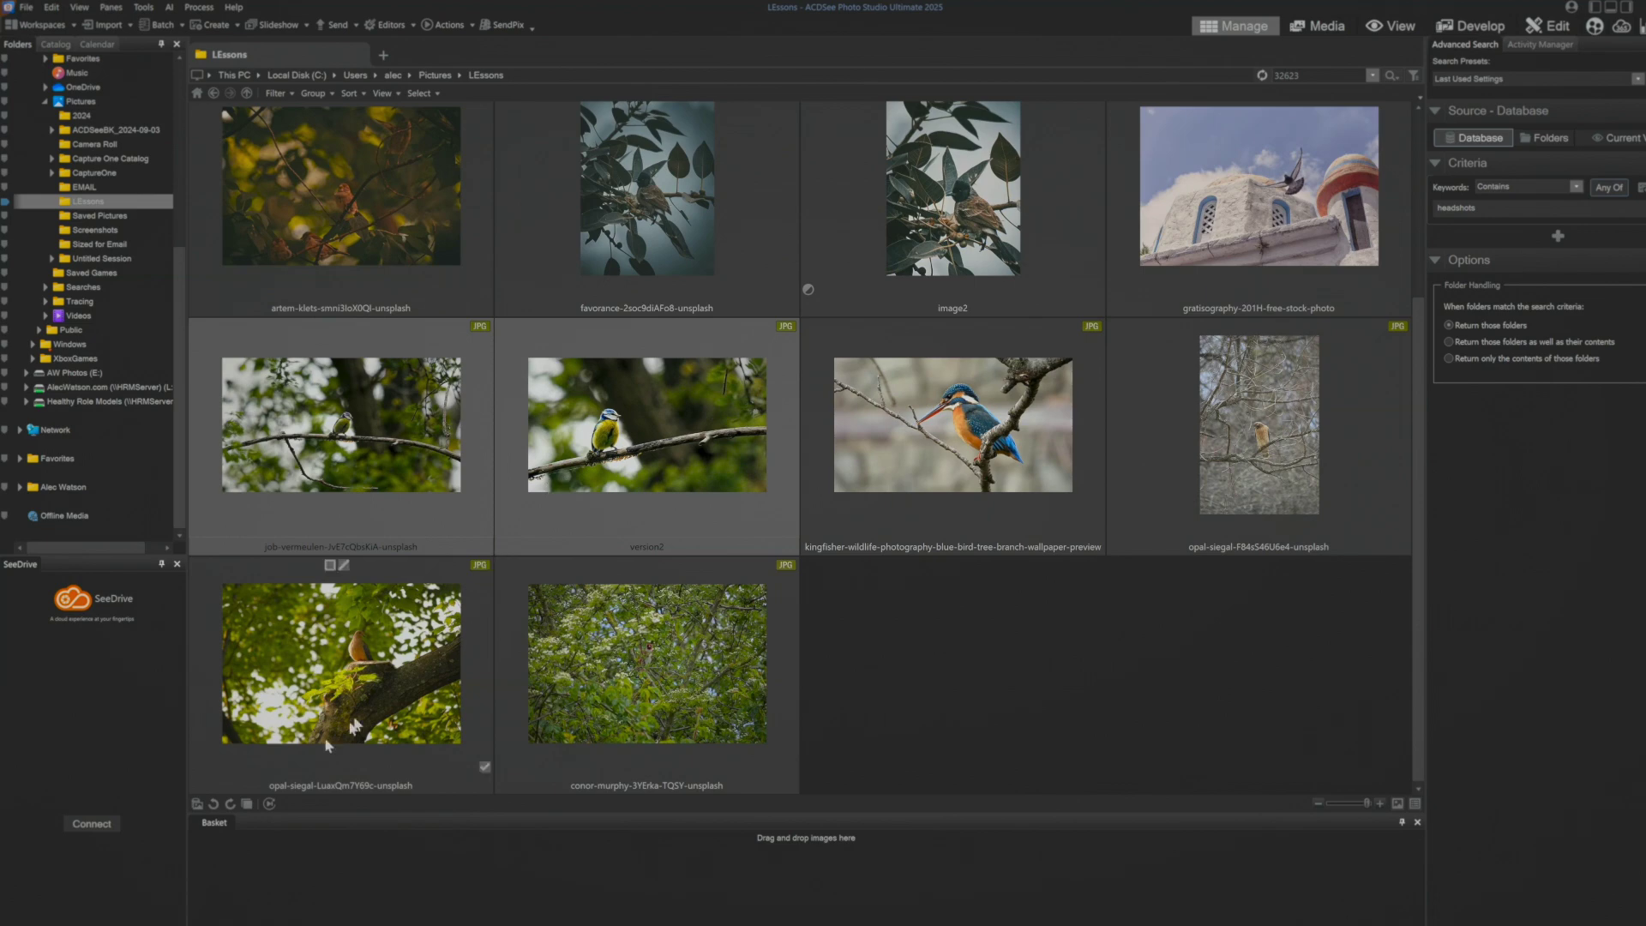
{"action": "left_click", "coordinate": [197, 804]}
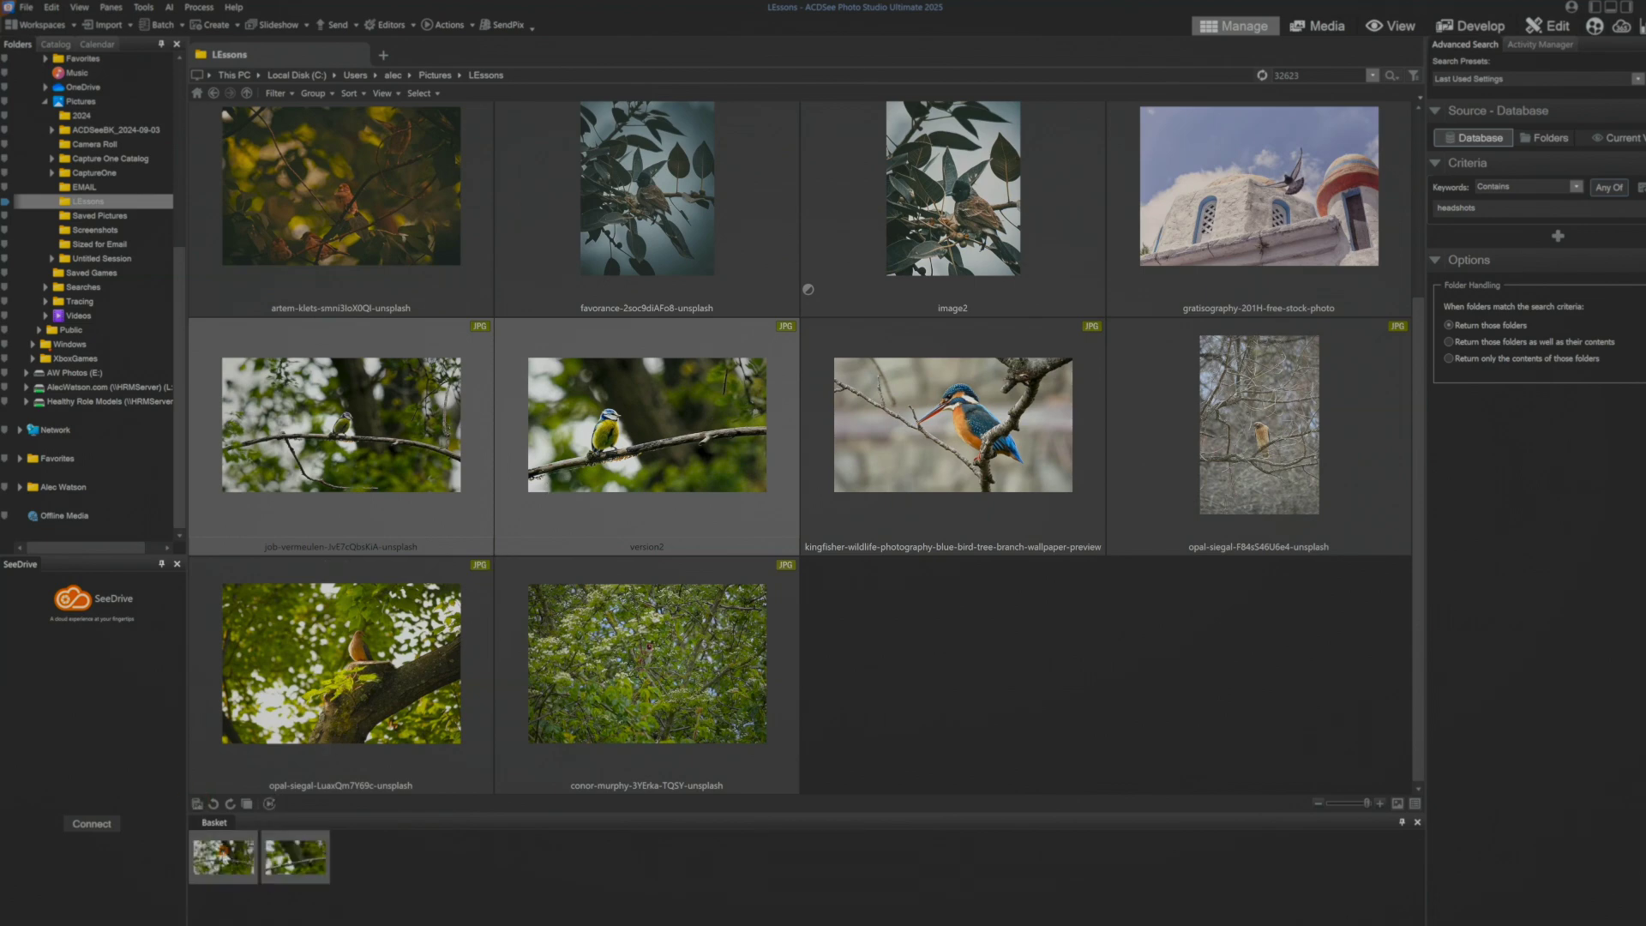
{"action": "left_click", "coordinate": [247, 804]}
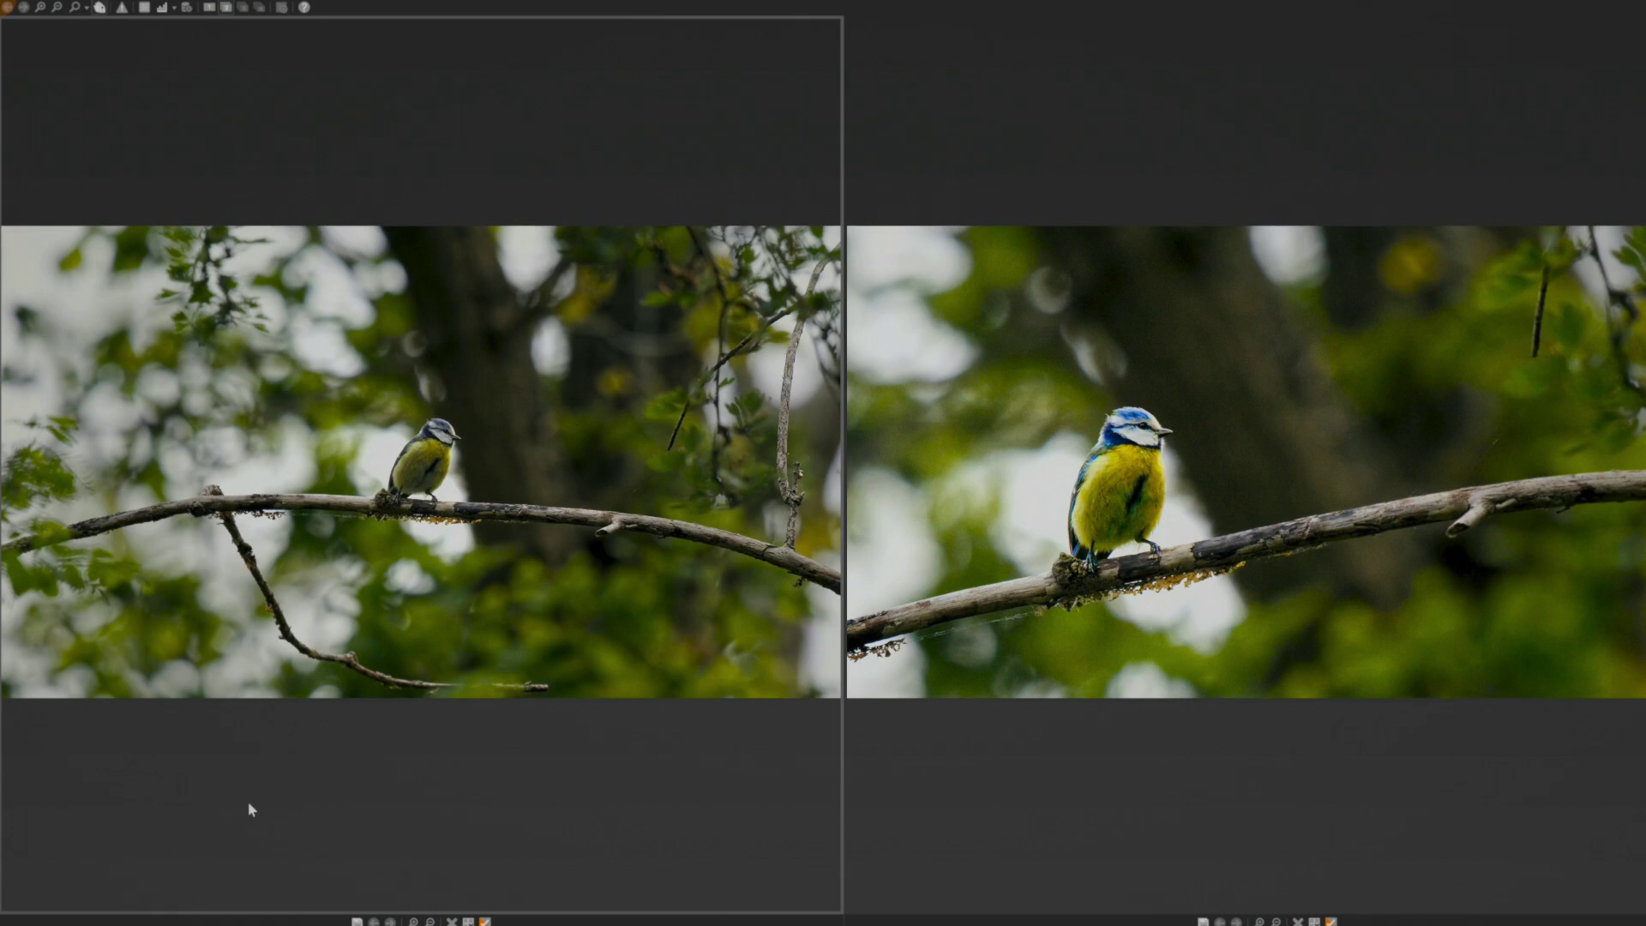